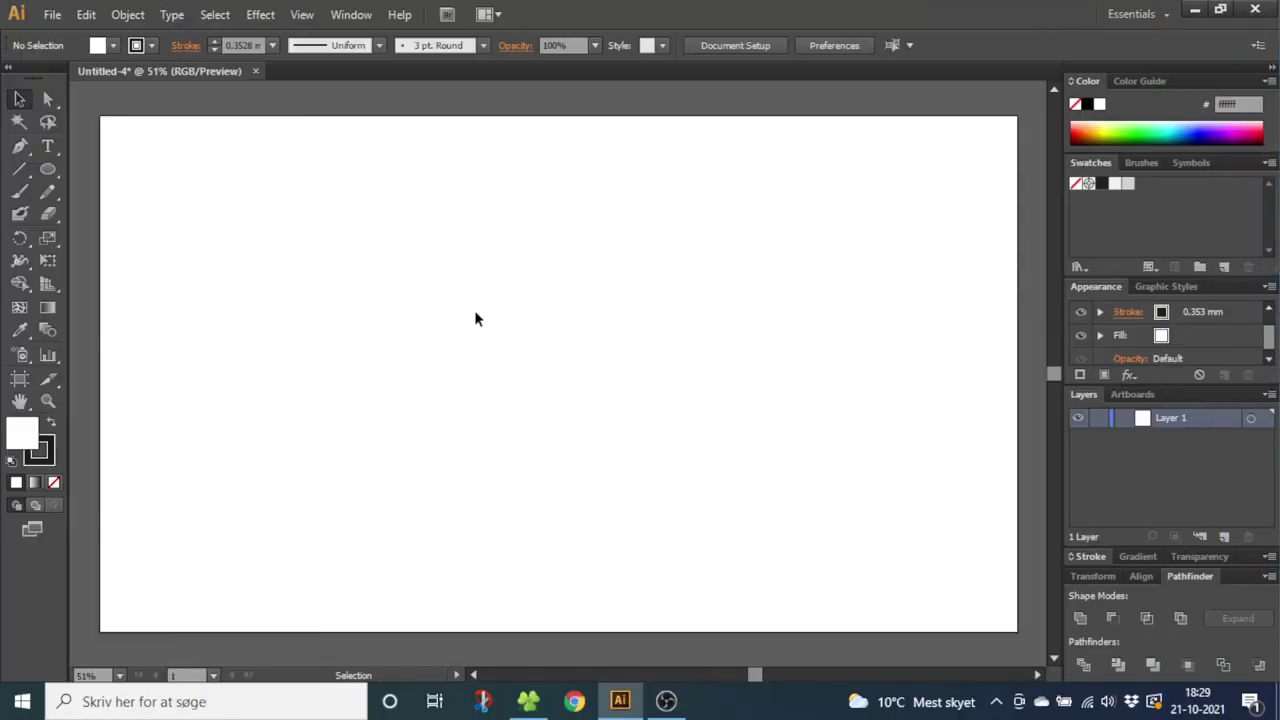
# Show the grid over the artboard and turn on Snap to Grid
pyautogui.click(302, 14)
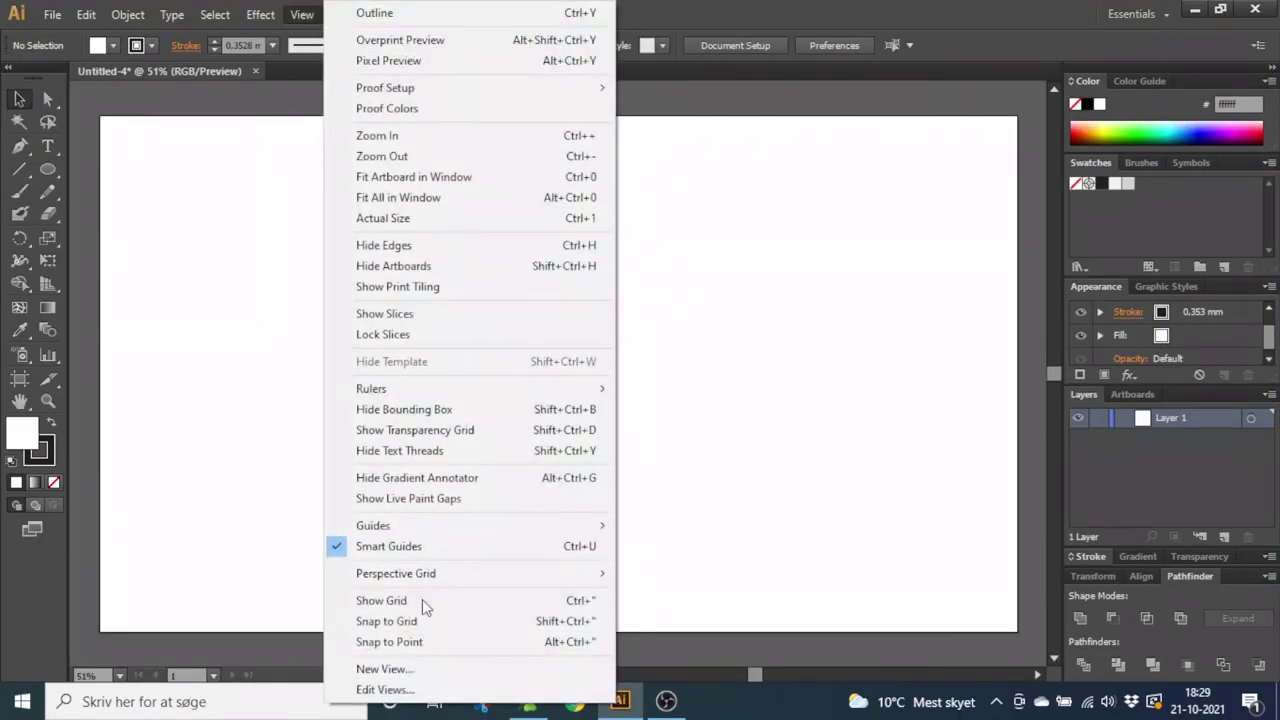
pyautogui.click(411, 601)
pyautogui.click(302, 14)
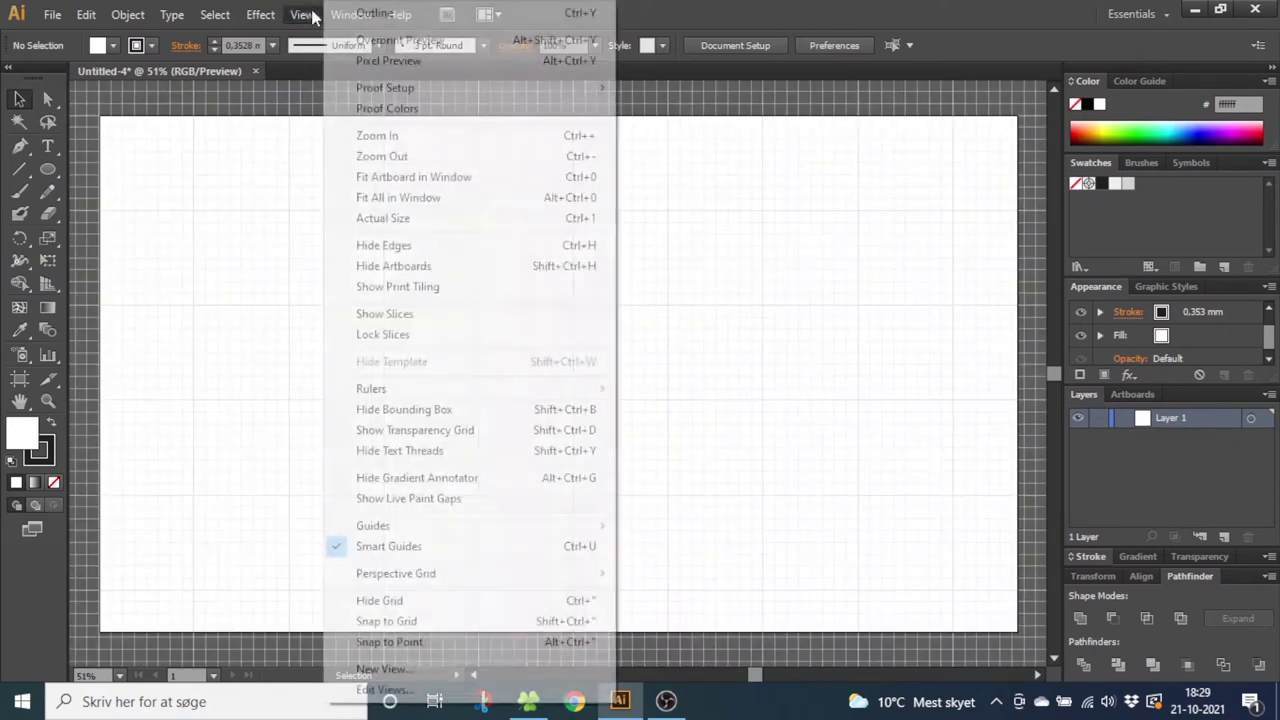
pyautogui.click(414, 622)
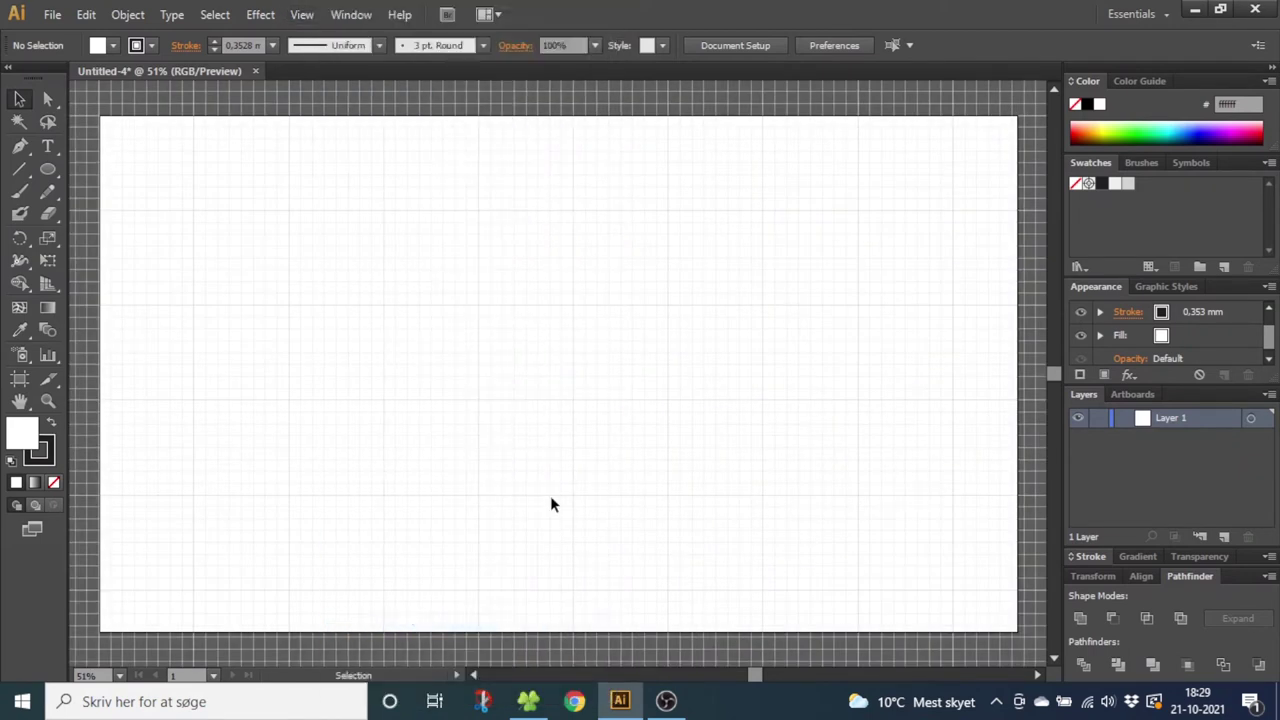
# Turn off Align New Objects to Pixel Grid in the Transform panel options
pyautogui.click(1100, 577)
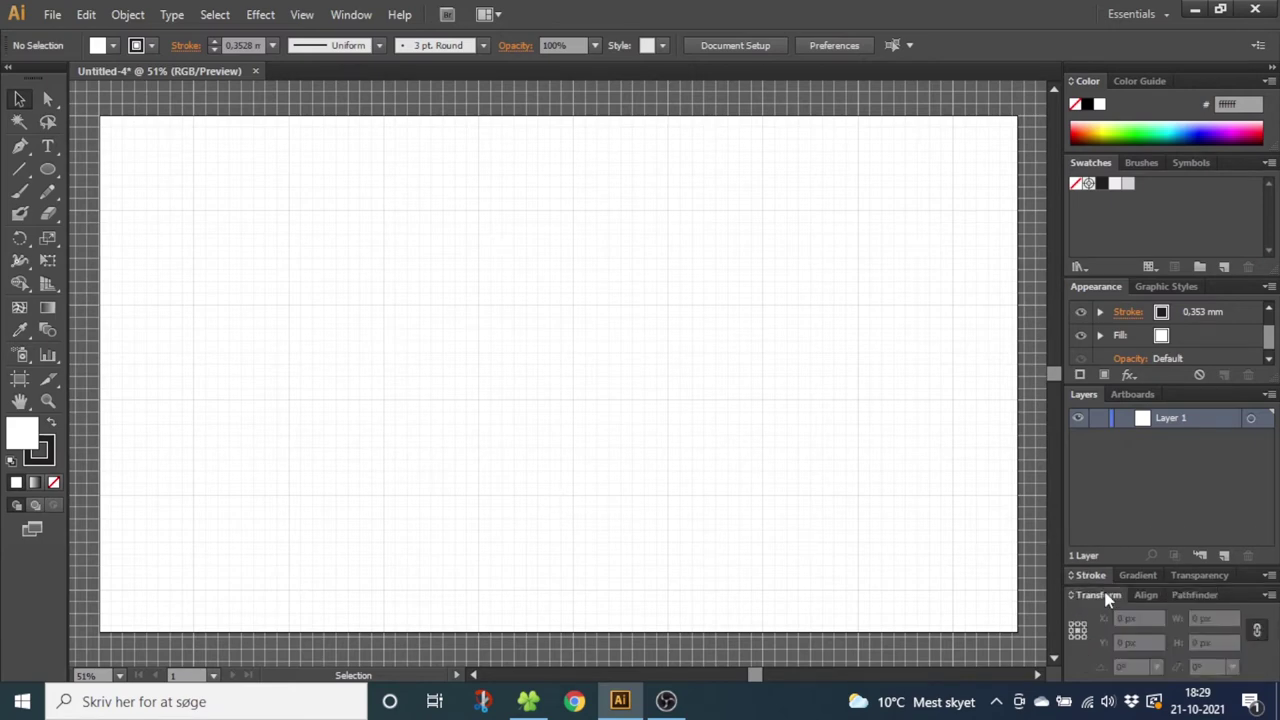
pyautogui.click(351, 14)
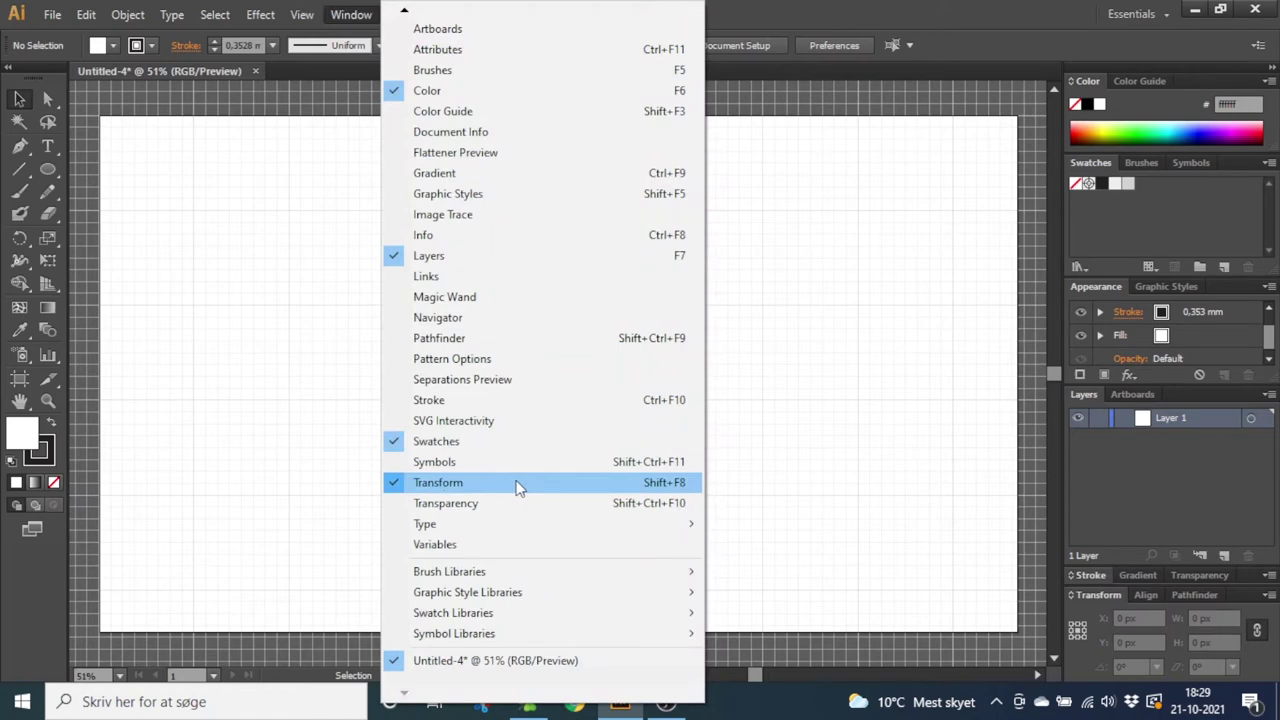
pyautogui.click(836, 487)
pyautogui.click(1268, 595)
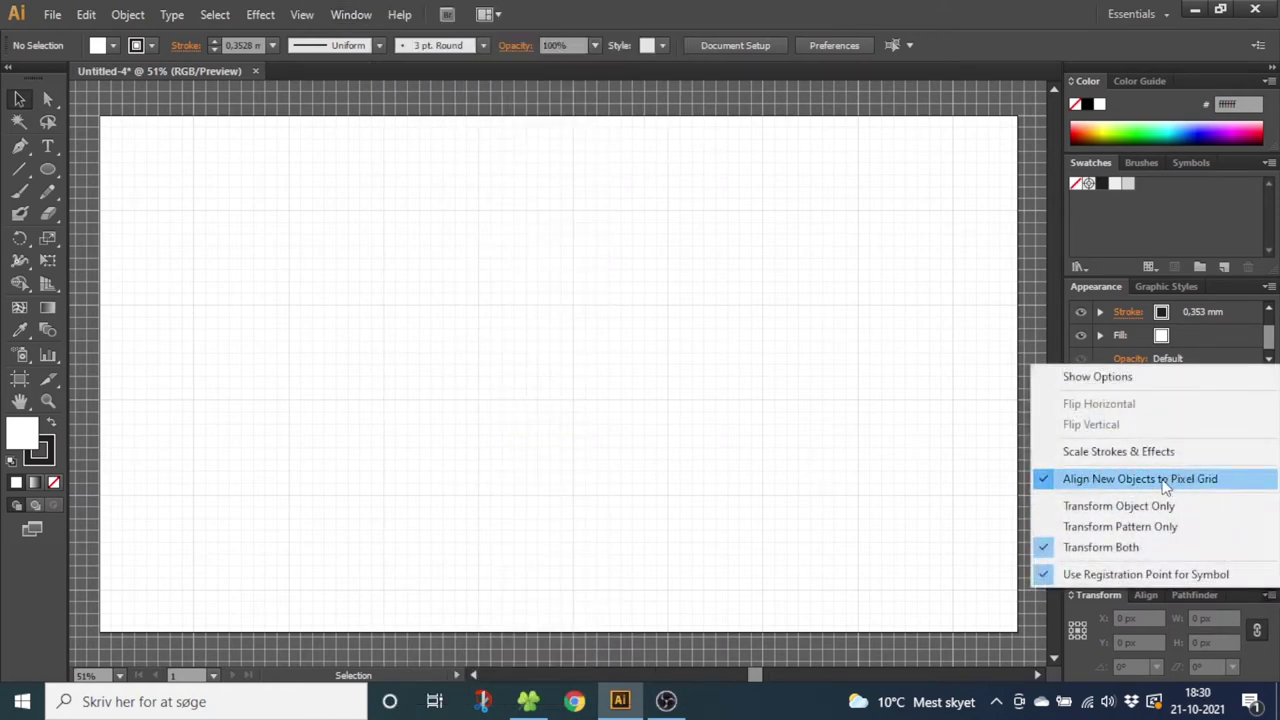
pyautogui.click(1083, 480)
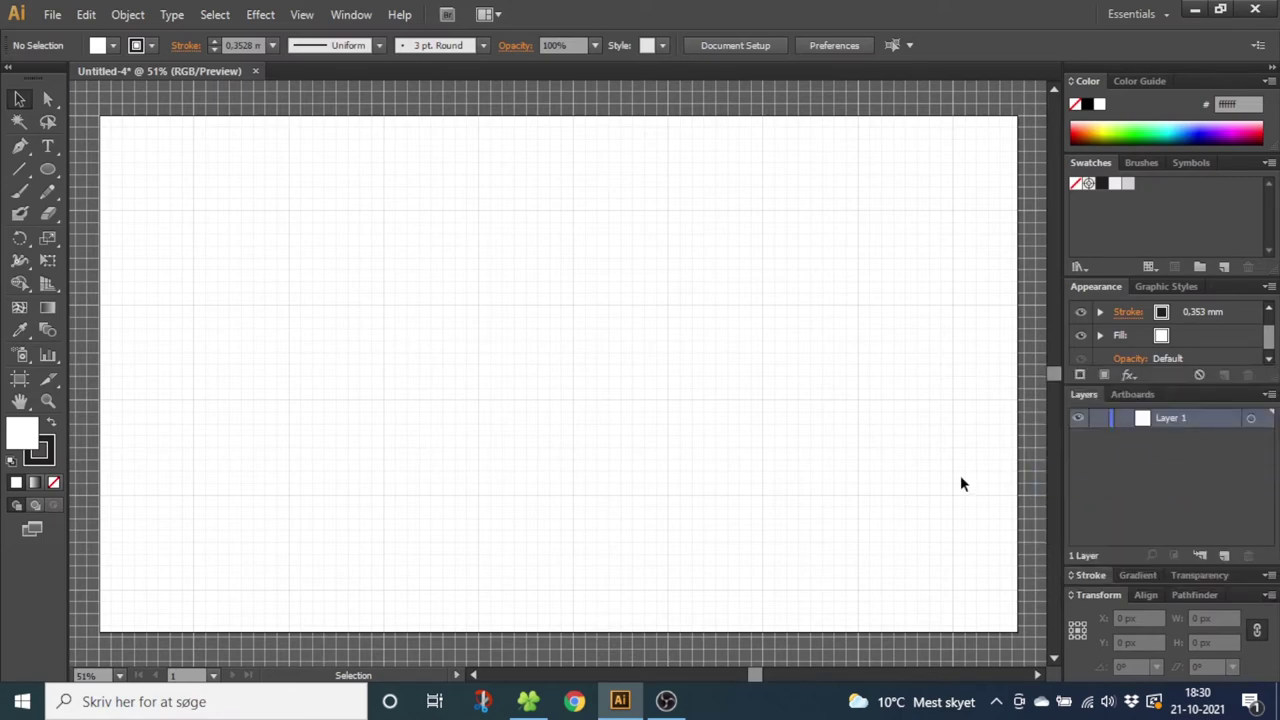
# Draw a large circle in the upper-left of the page and zoom in on it
pyautogui.click(47, 169)
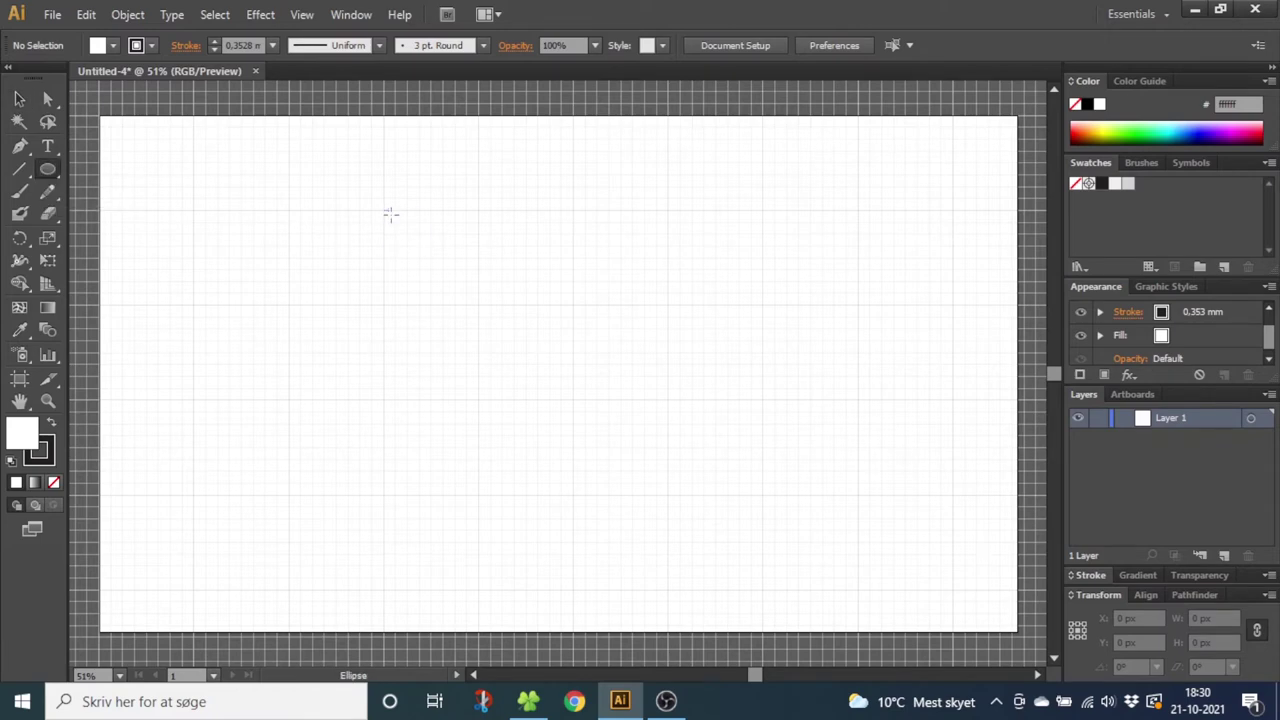
pyautogui.moveTo(390, 213); pyautogui.dragTo(479, 290)
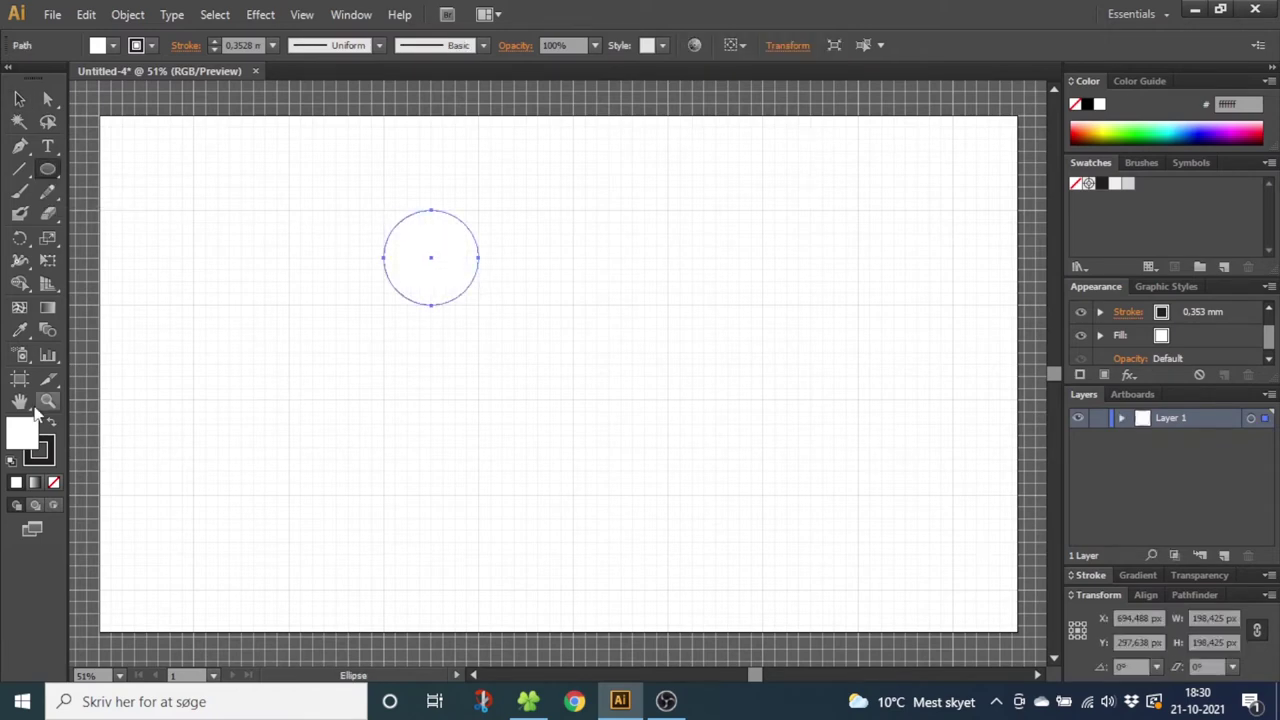
pyautogui.click(47, 401)
pyautogui.moveTo(306, 137); pyautogui.dragTo(640, 472)
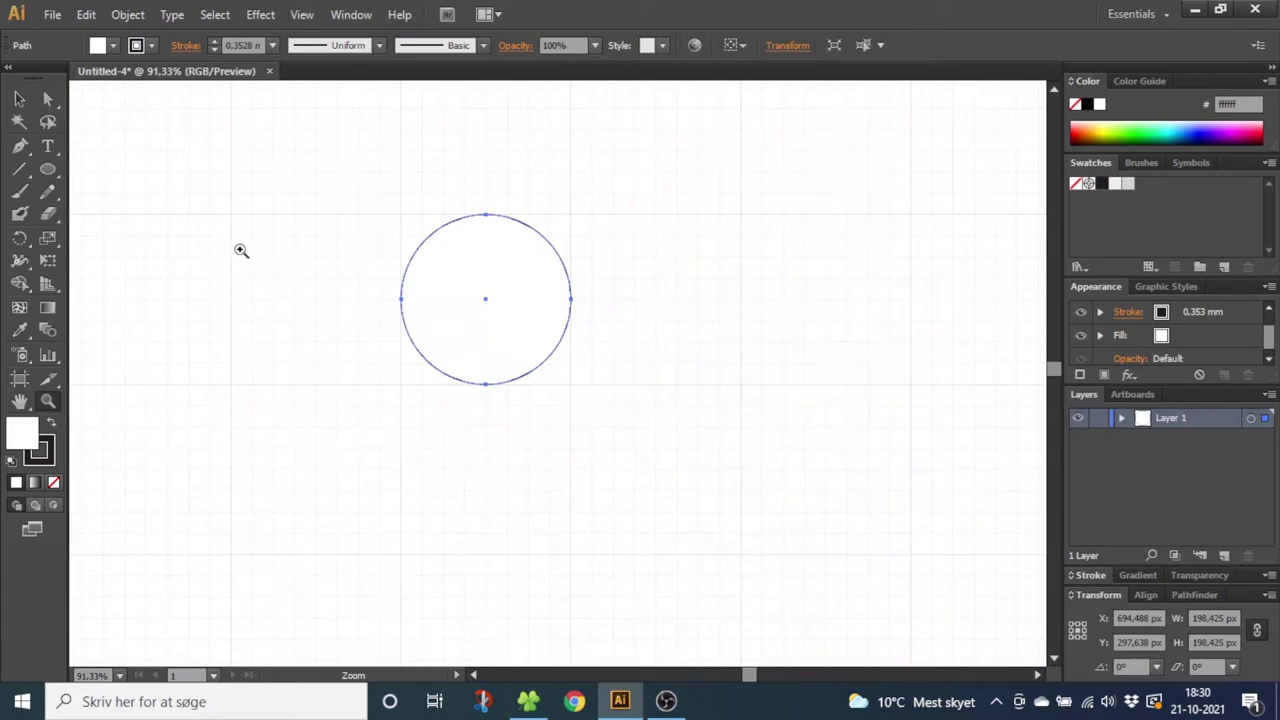
# Add matching small circles at its lower left and right, with a rectangle between them
pyautogui.click(47, 169)
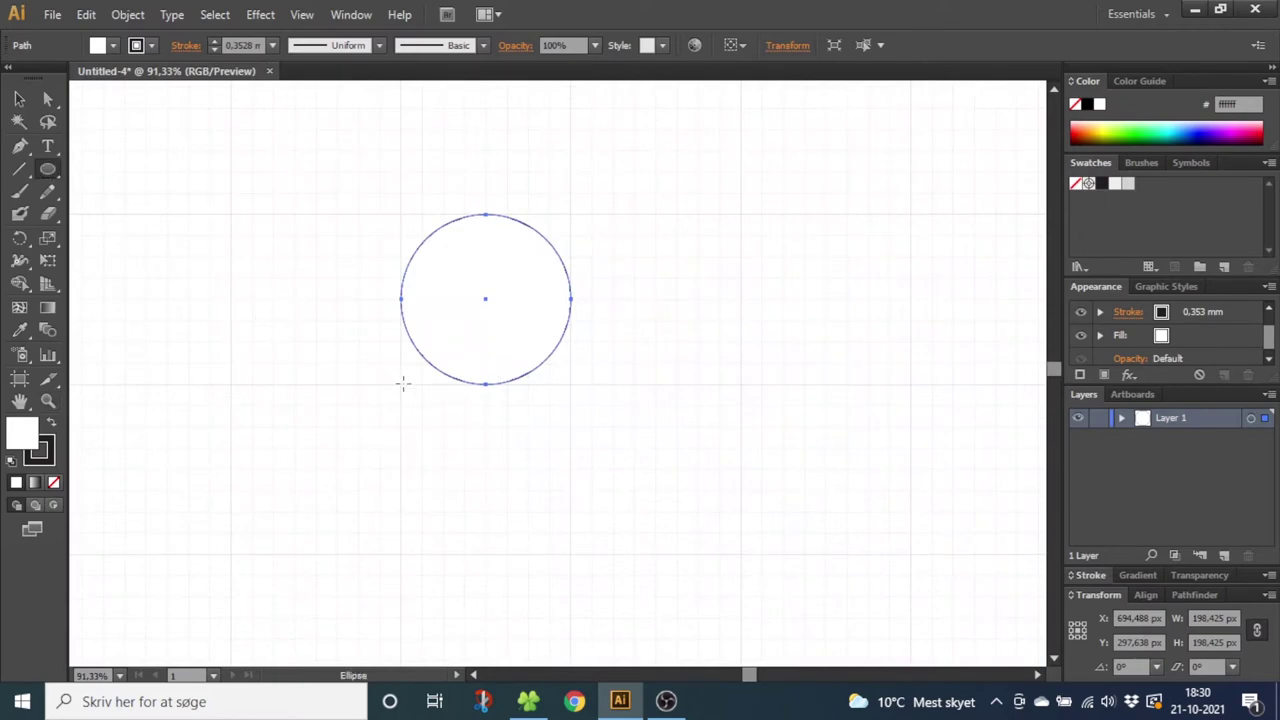
pyautogui.moveTo(401, 383); pyautogui.dragTo(453, 355)
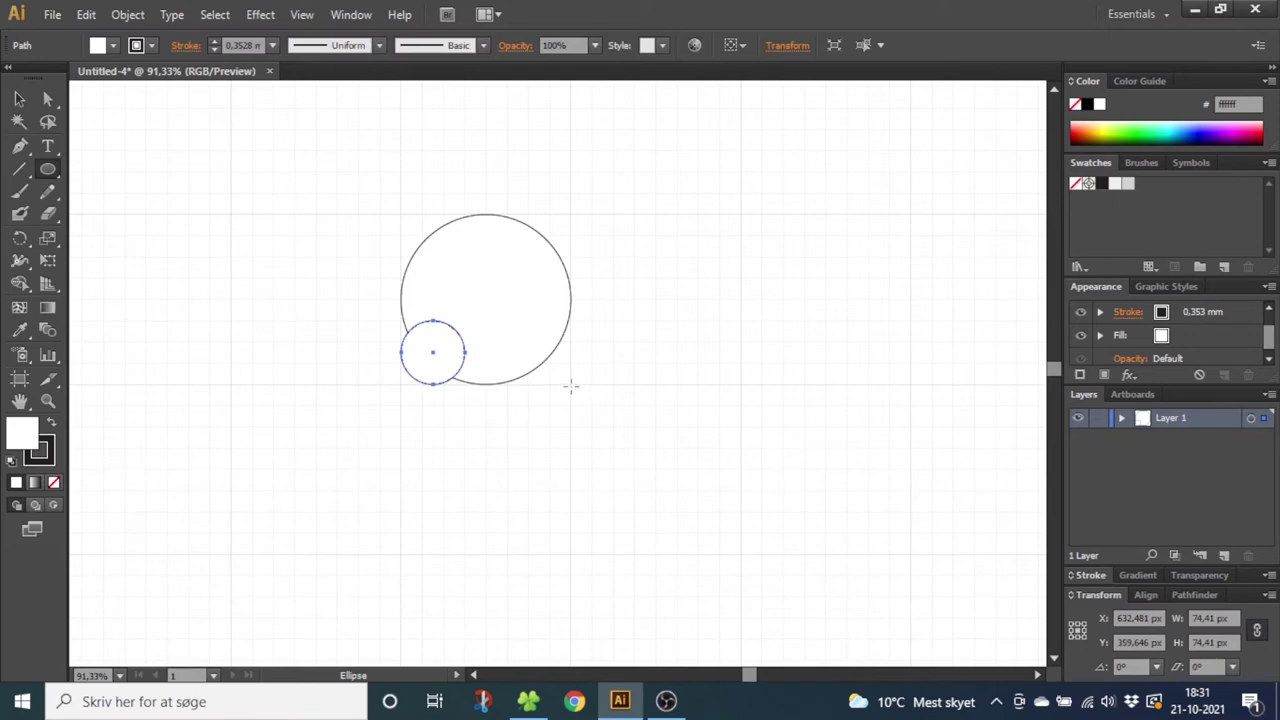
pyautogui.moveTo(571, 386); pyautogui.dragTo(507, 320)
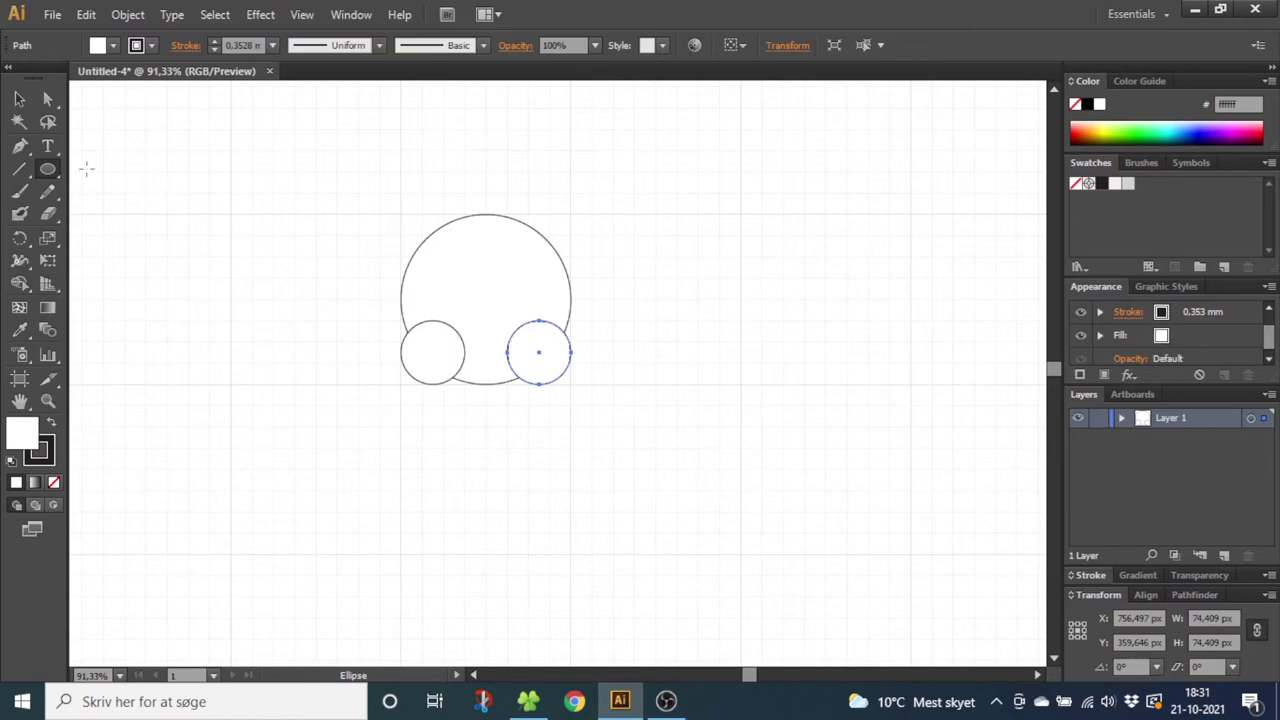
pyautogui.moveTo(47, 169); pyautogui.dragTo(112, 169)
pyautogui.moveTo(445, 364); pyautogui.dragTo(530, 405)
# Select all four shapes and unite them with Pathfinder into one outline
pyautogui.press('v')
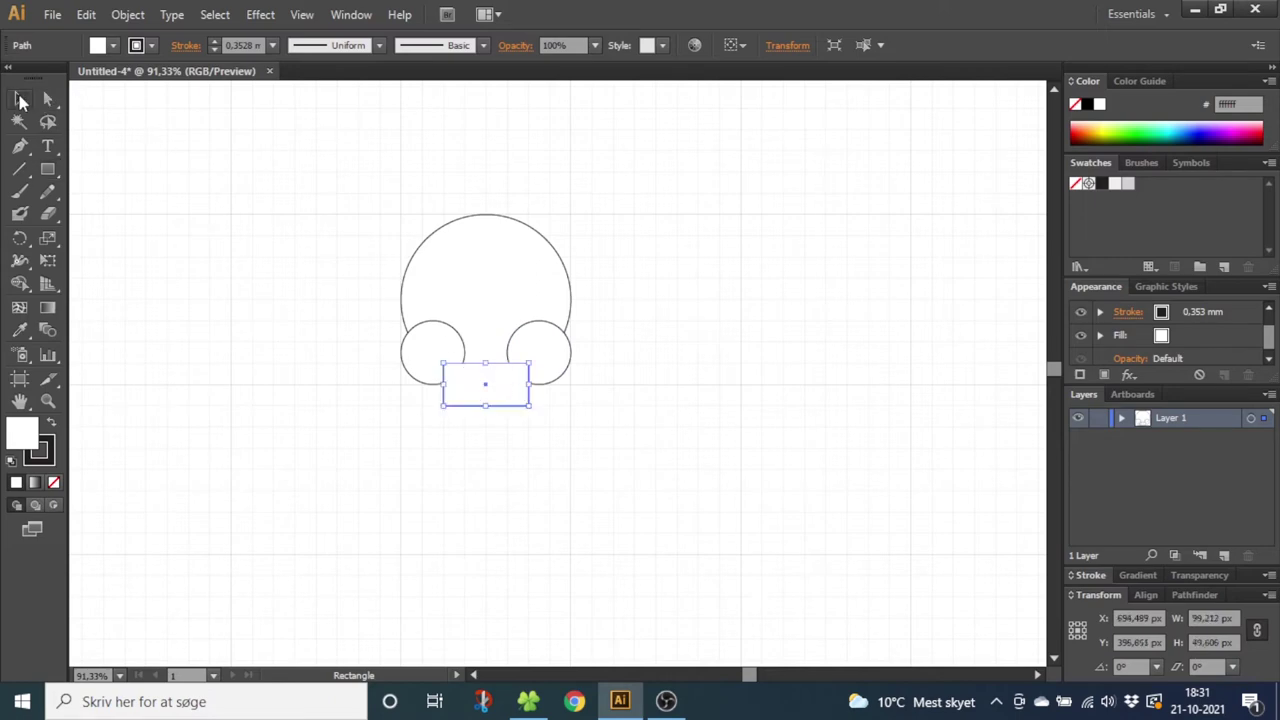
pyautogui.moveTo(326, 213); pyautogui.dragTo(625, 433)
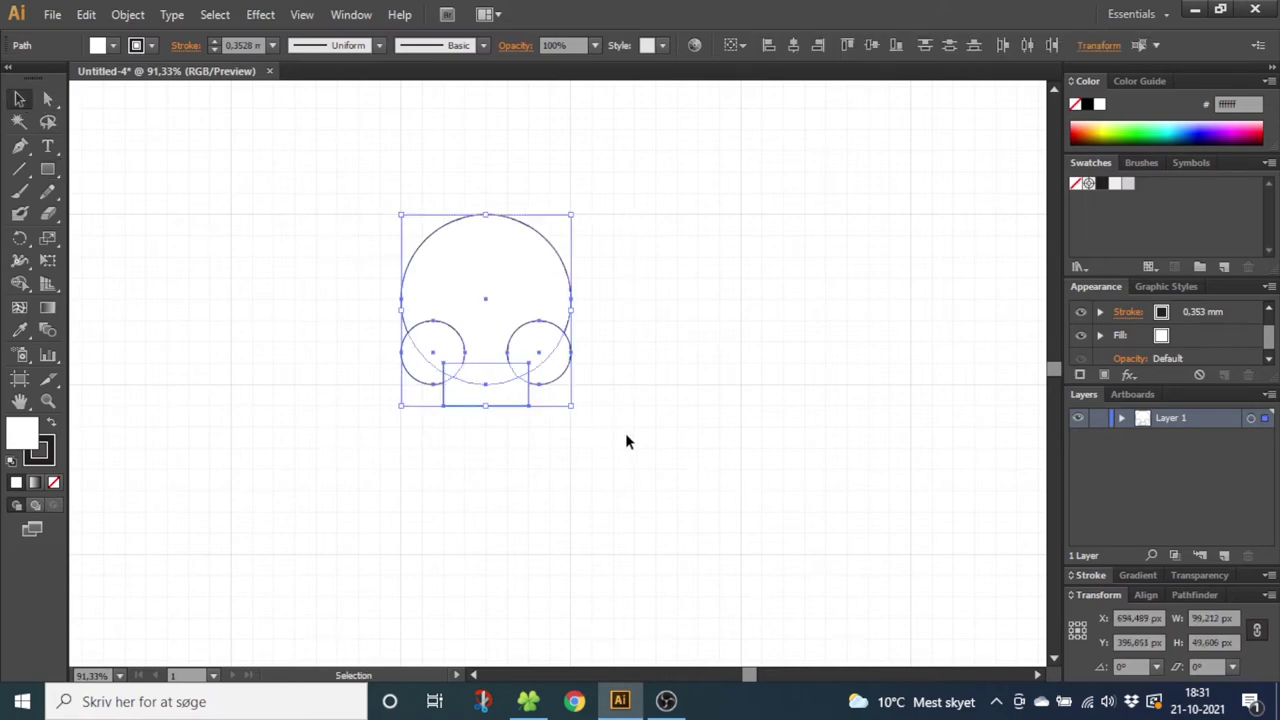
pyautogui.click(1196, 595)
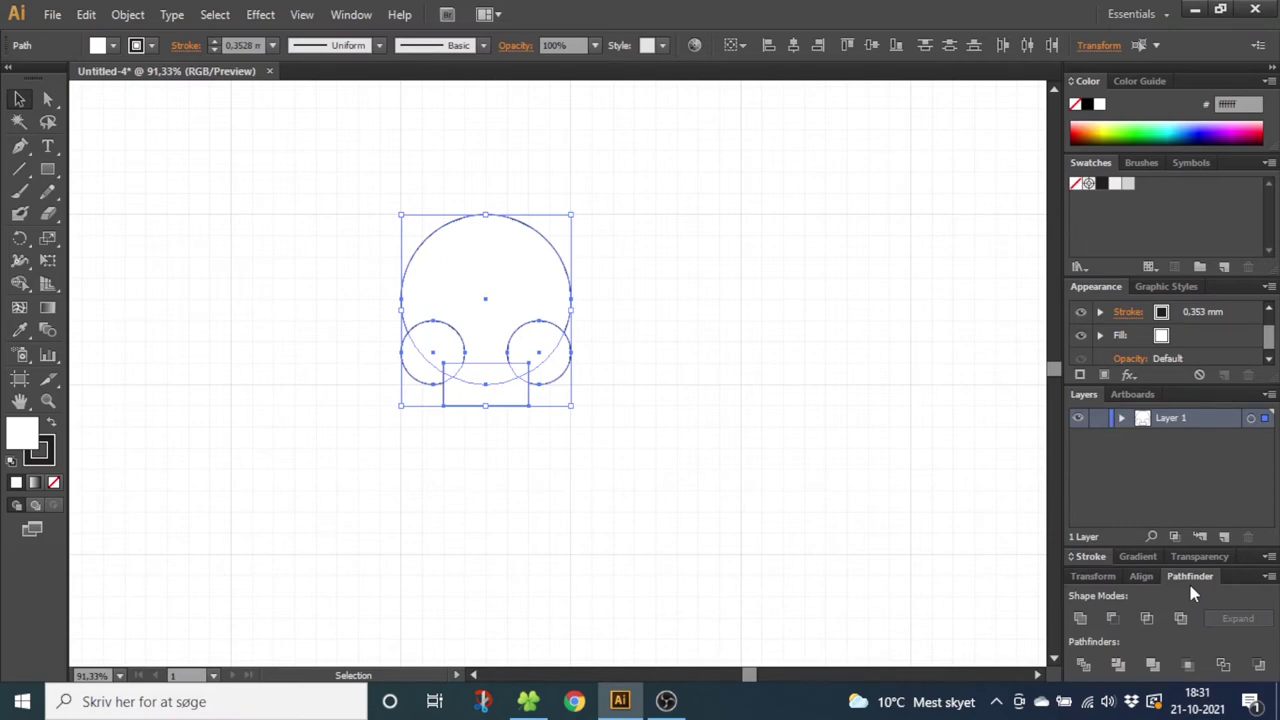
pyautogui.click(1079, 618)
# Remove the merged shape's fill and set its stroke weight to 3 mm
pyautogui.click(56, 484)
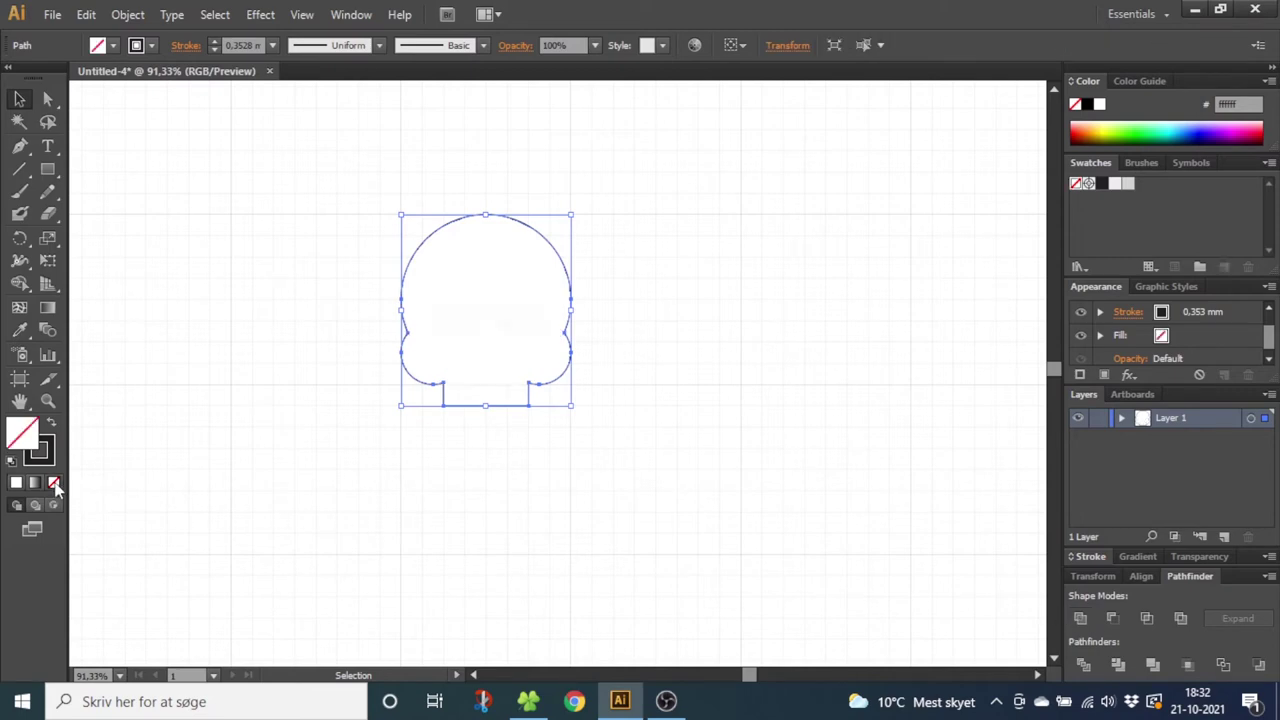
pyautogui.click(52, 458)
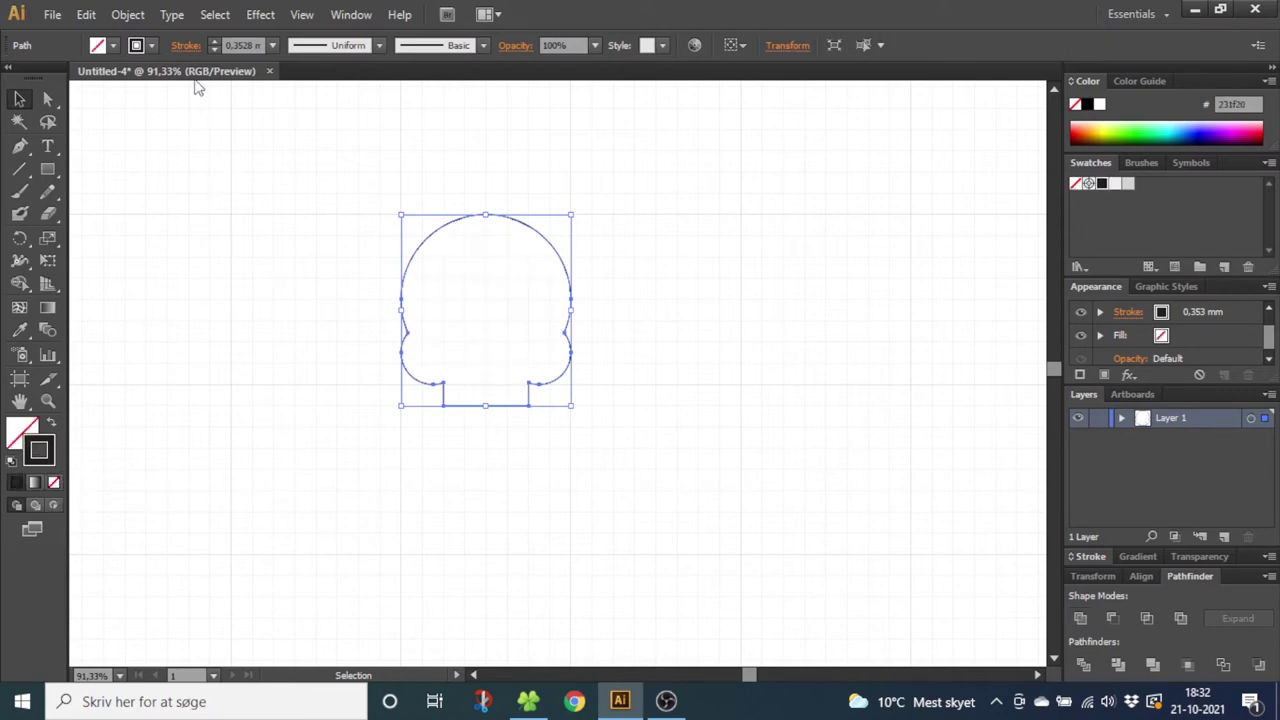
pyautogui.click(217, 45)
pyautogui.write('3')
pyautogui.press('Return')
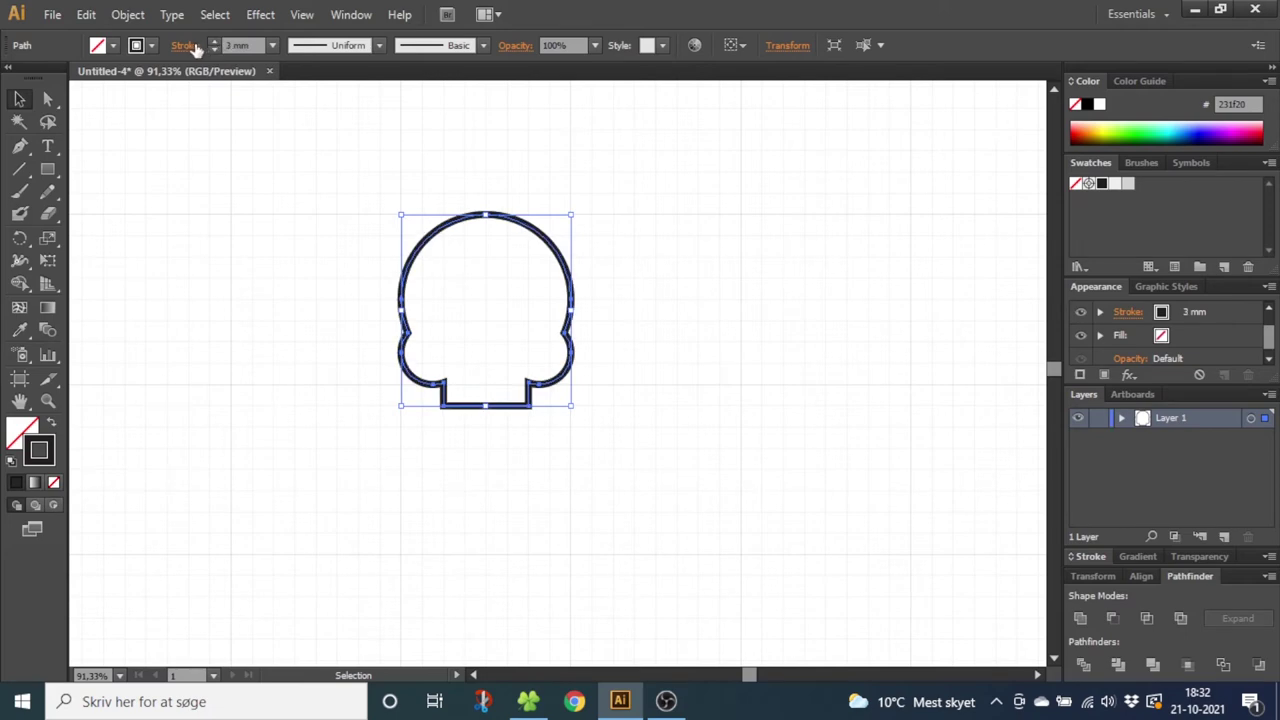
pyautogui.click(186, 45)
pyautogui.click(1269, 162)
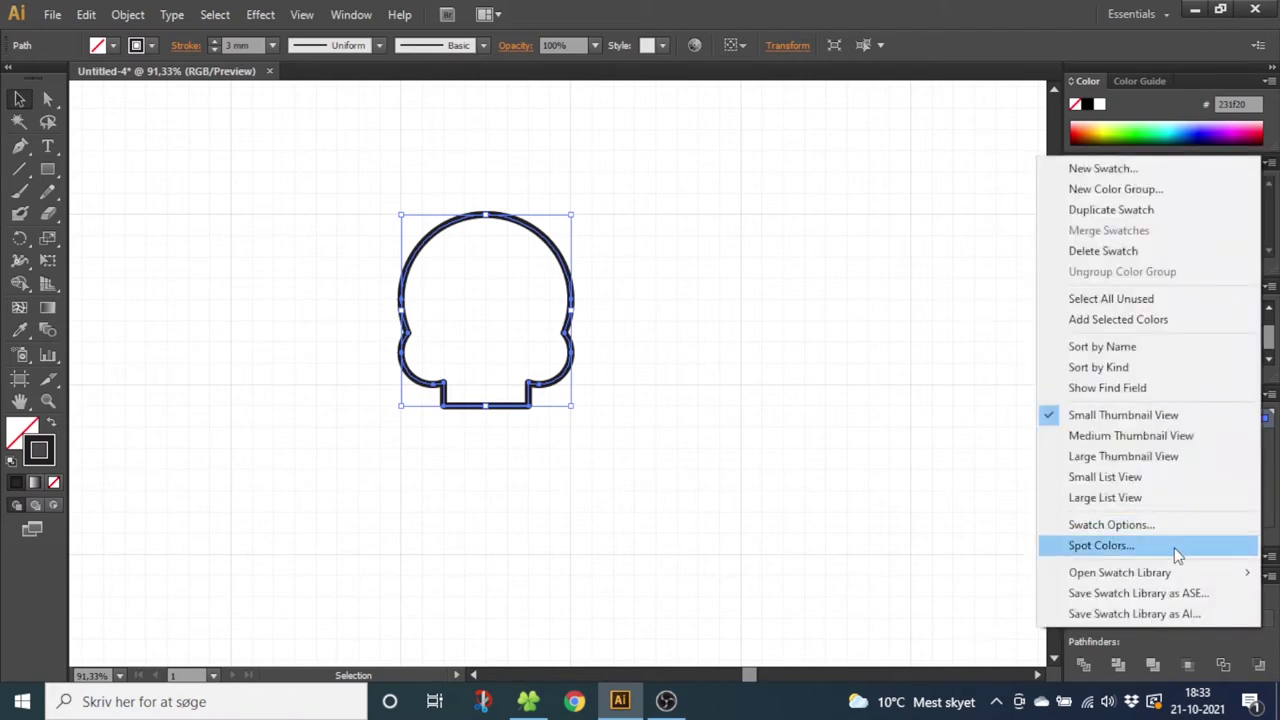
pyautogui.moveTo(1163, 573)
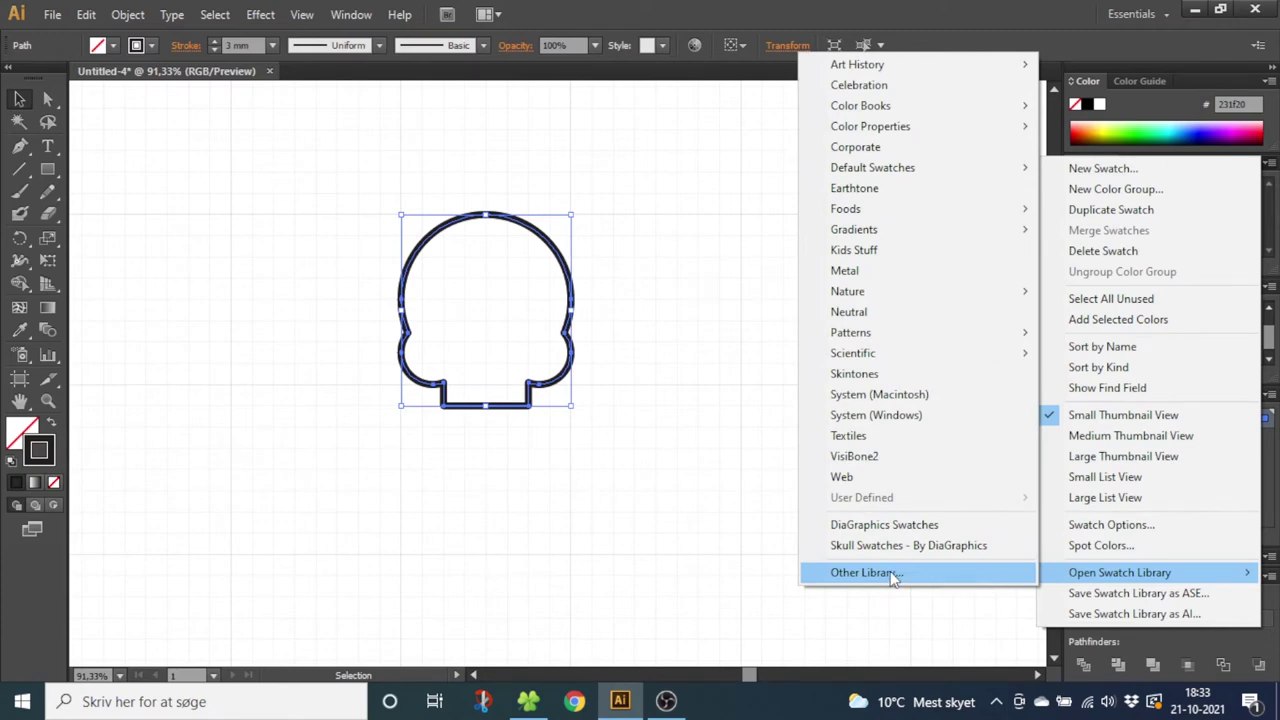
pyautogui.click(597, 346)
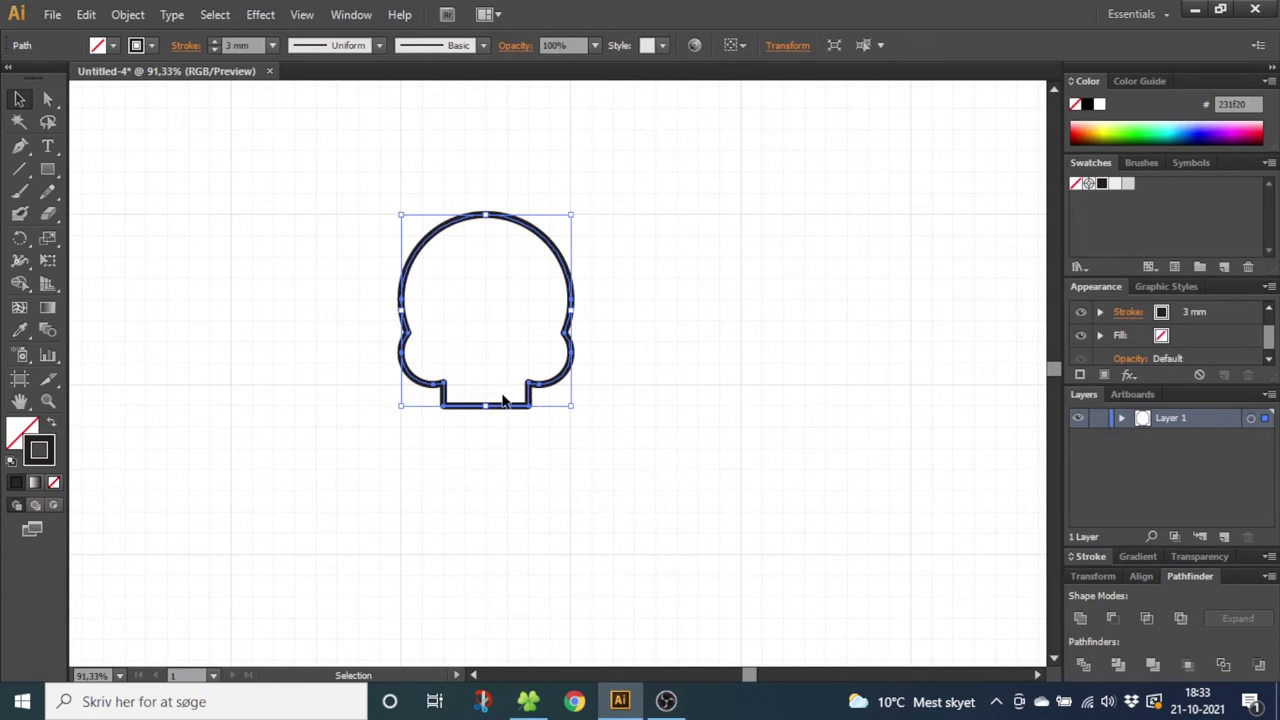
# Draw a circle over the skull's dome and shift it about 22 px down
pyautogui.click(50, 169)
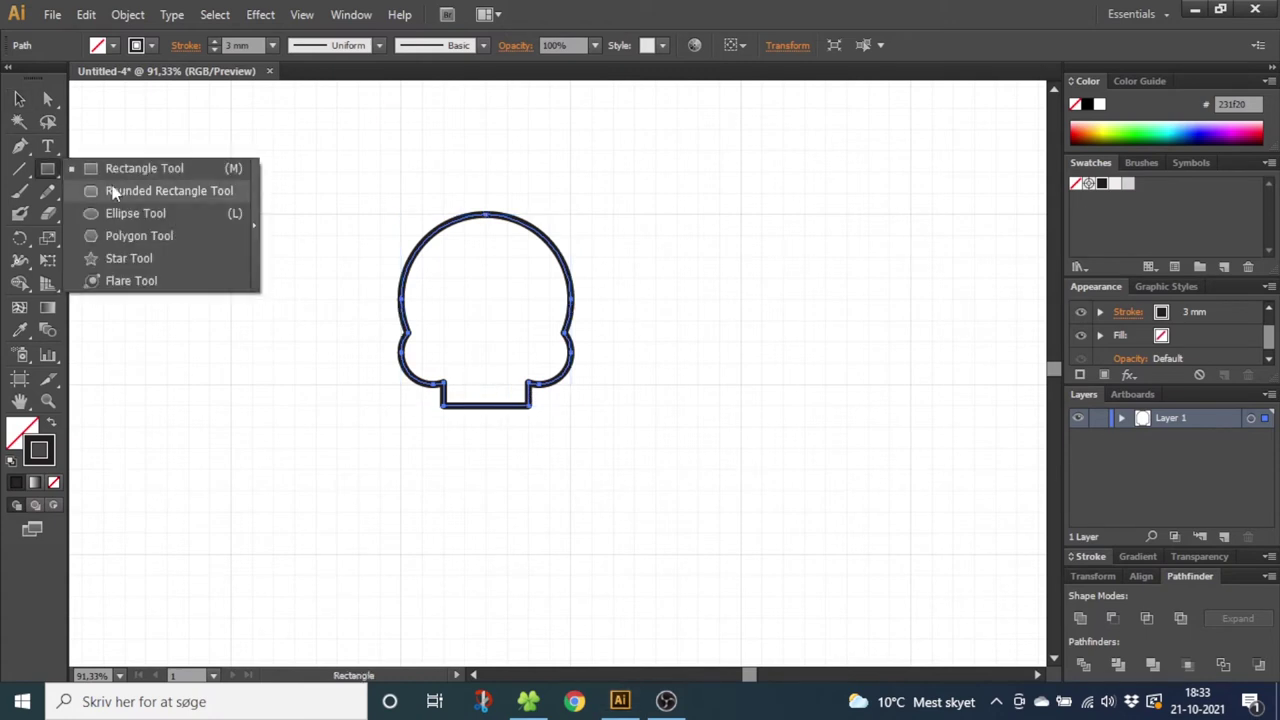
pyautogui.click(120, 214)
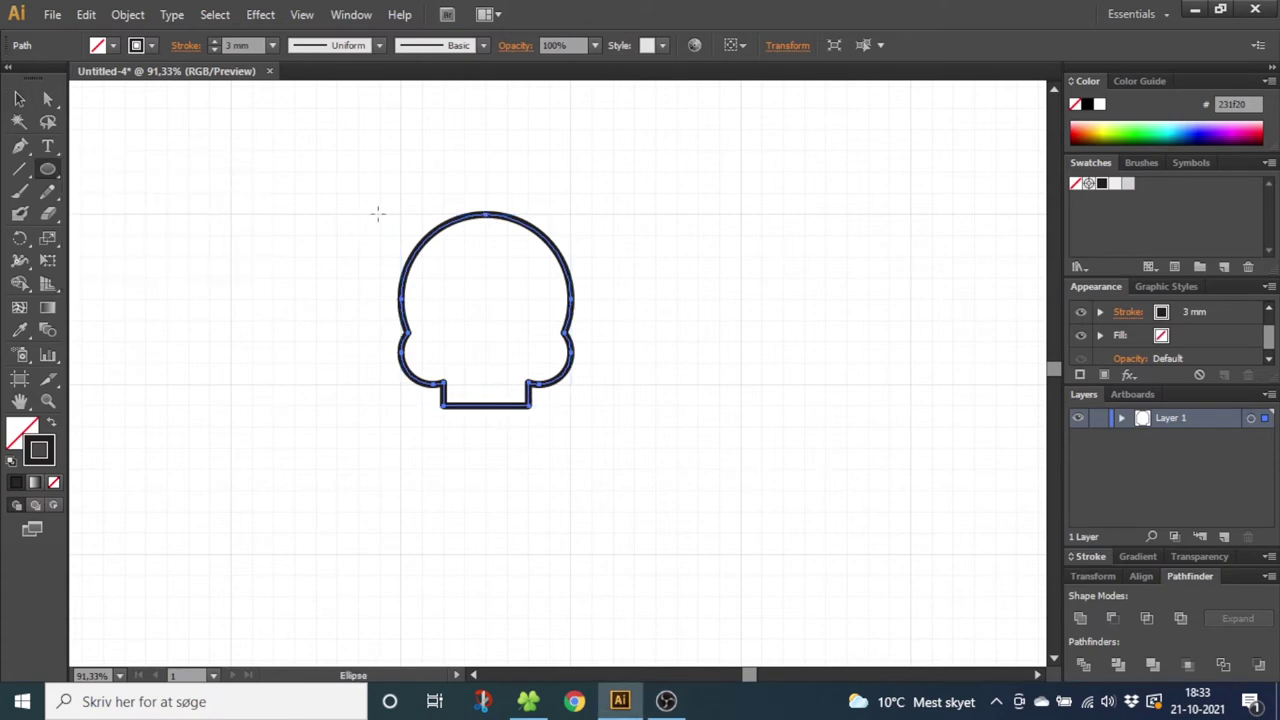
pyautogui.moveTo(401, 213); pyautogui.dragTo(576, 374)
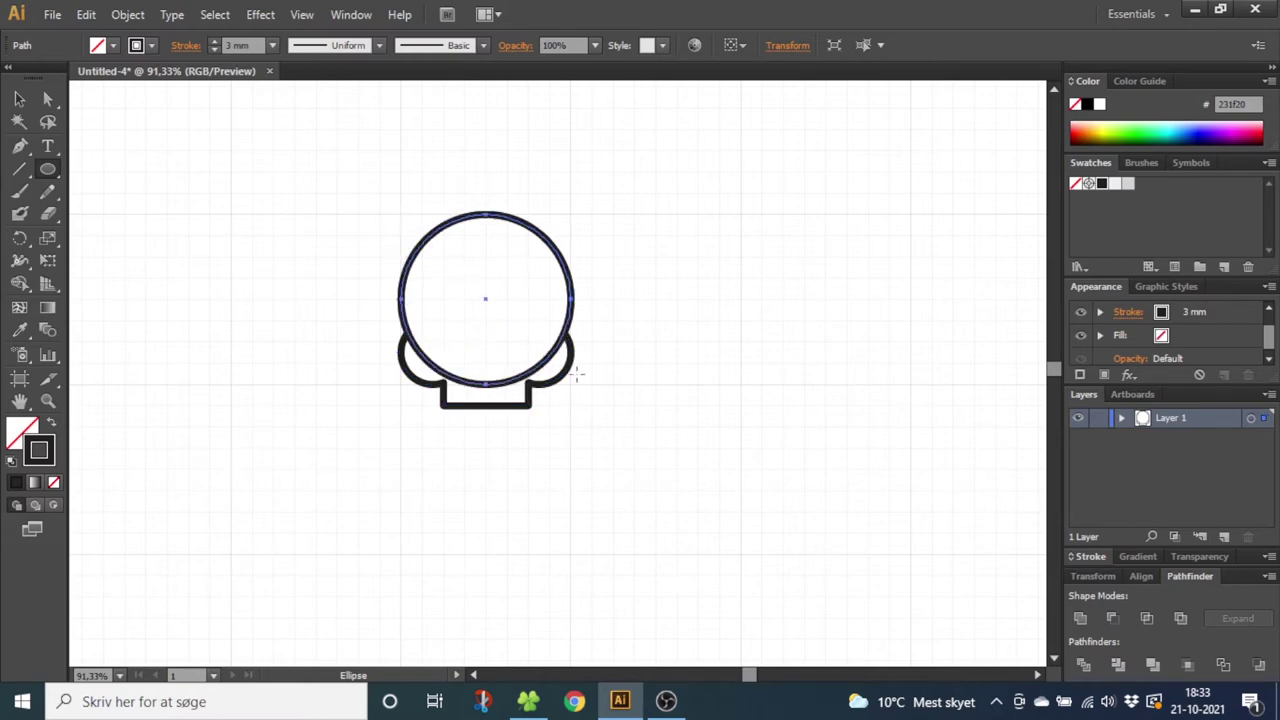
pyautogui.moveTo(486, 298); pyautogui.dragTo(486, 320)
# Select both shapes and remove the left and right flat bottom pieces with Shape Builder
pyautogui.press('v')
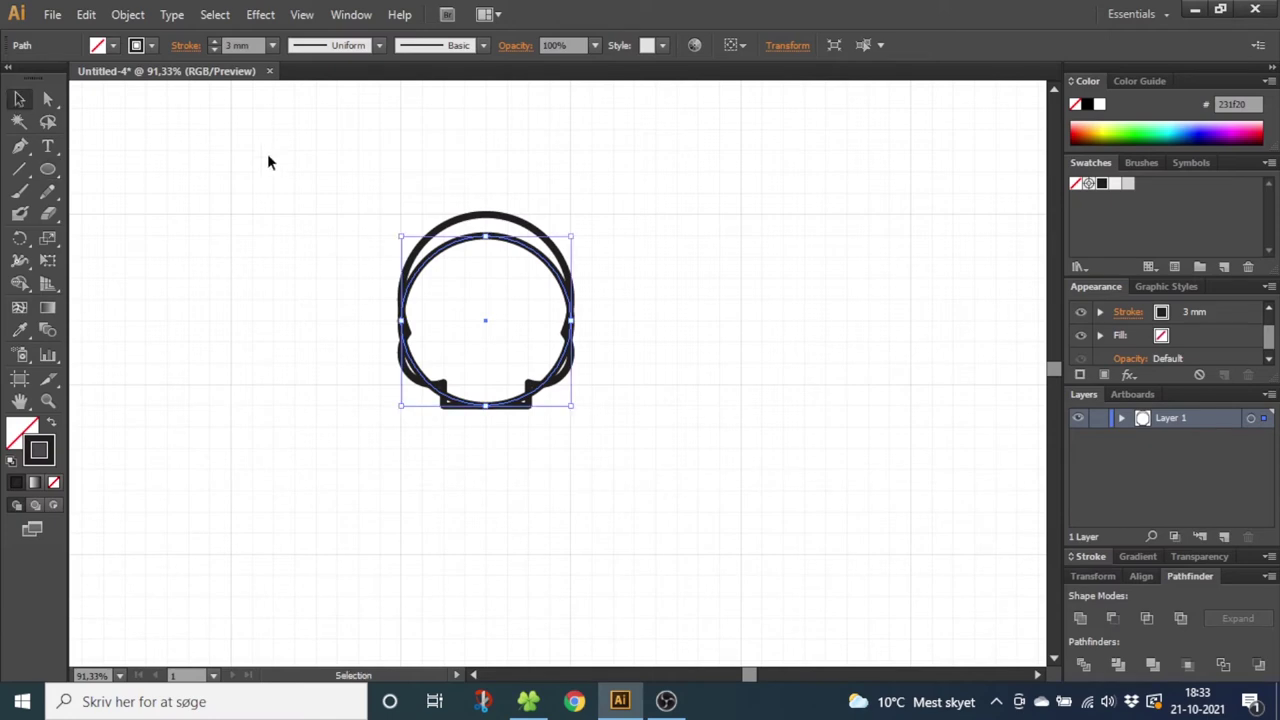
pyautogui.moveTo(272, 160); pyautogui.dragTo(680, 462)
pyautogui.click(19, 284)
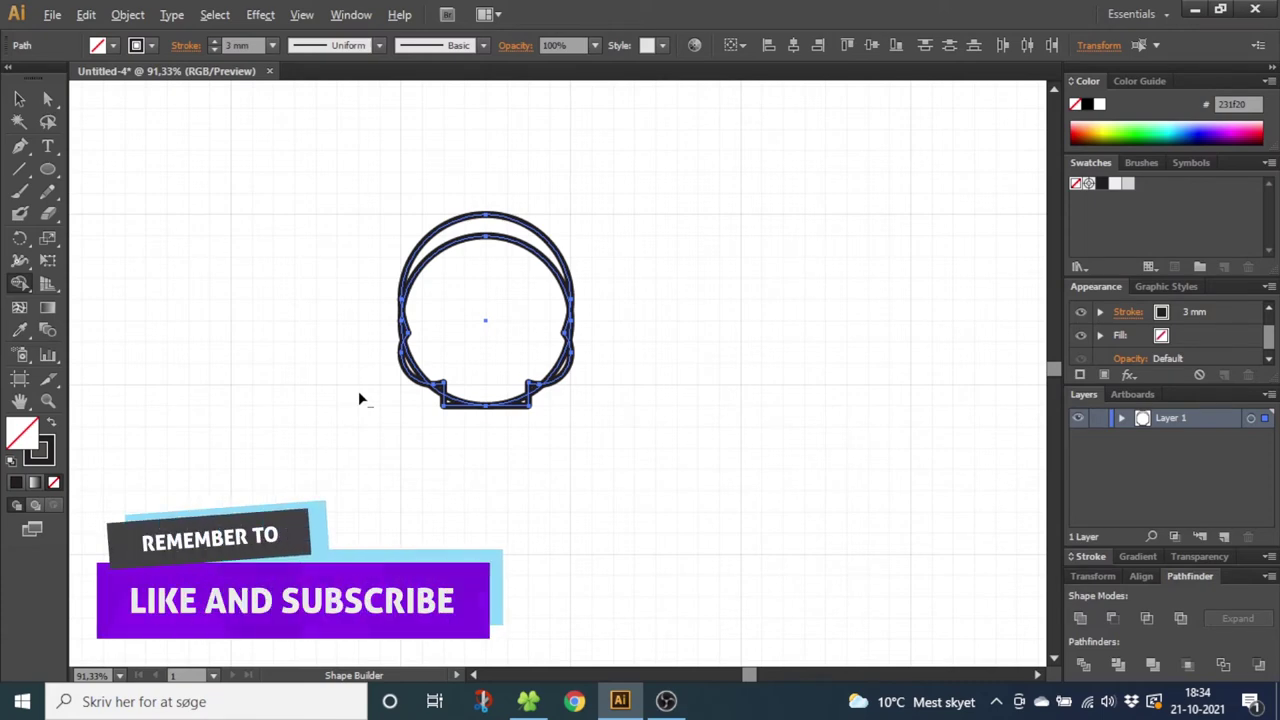
pyautogui.keyDown('alt'); pyautogui.click(466, 407); pyautogui.keyUp('alt')
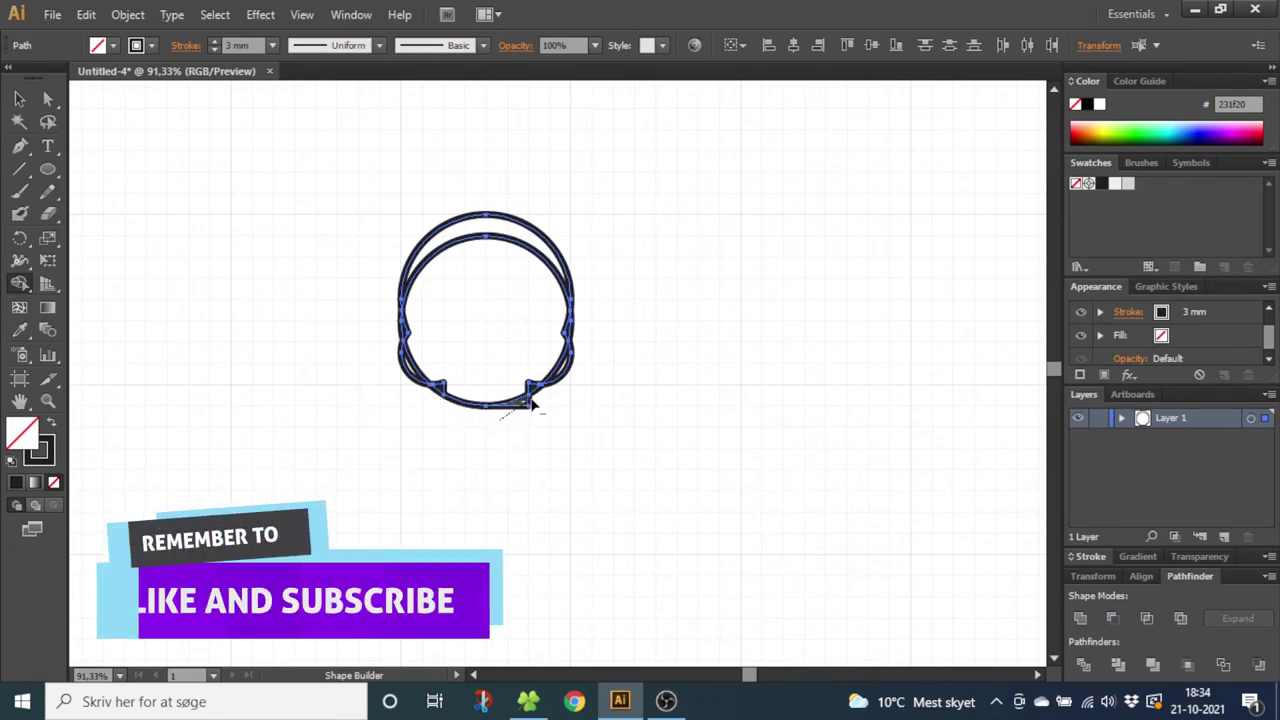
pyautogui.keyDown('alt'); pyautogui.click(527, 404); pyautogui.keyUp('alt')
# Select the leftover inner circle and delete it
pyautogui.press('v')
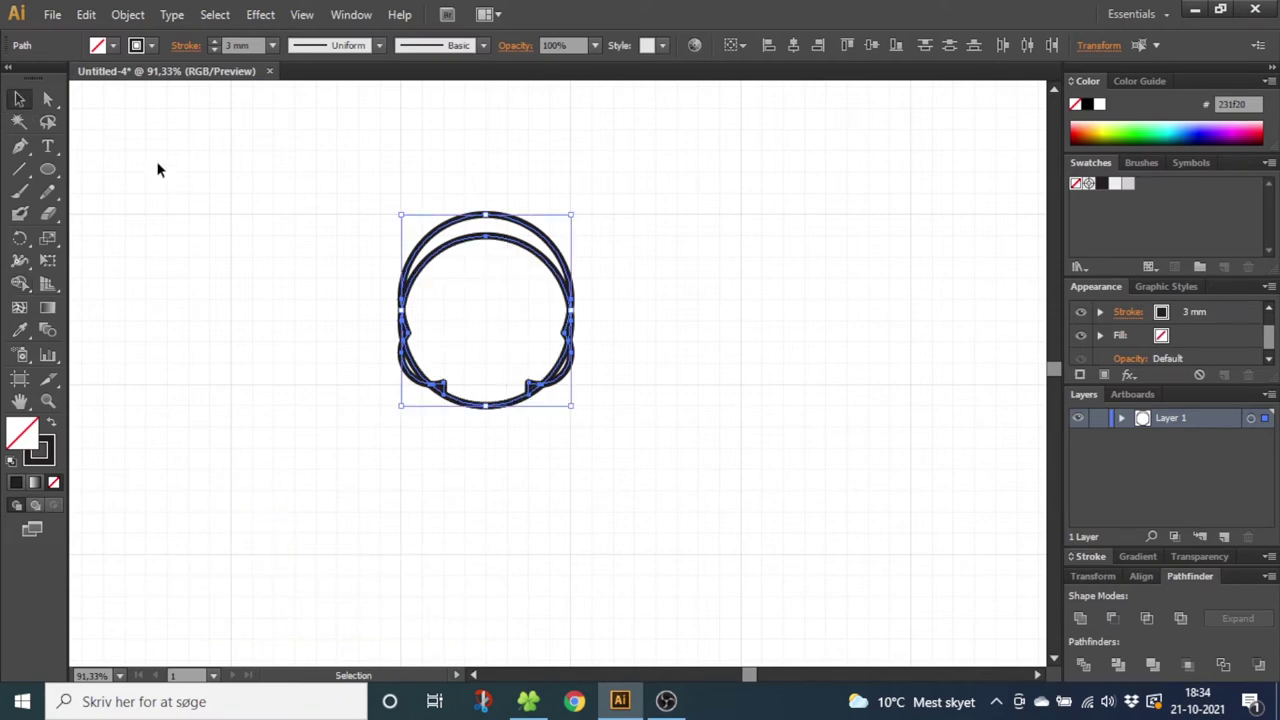
pyautogui.click(331, 262)
pyautogui.click(448, 253)
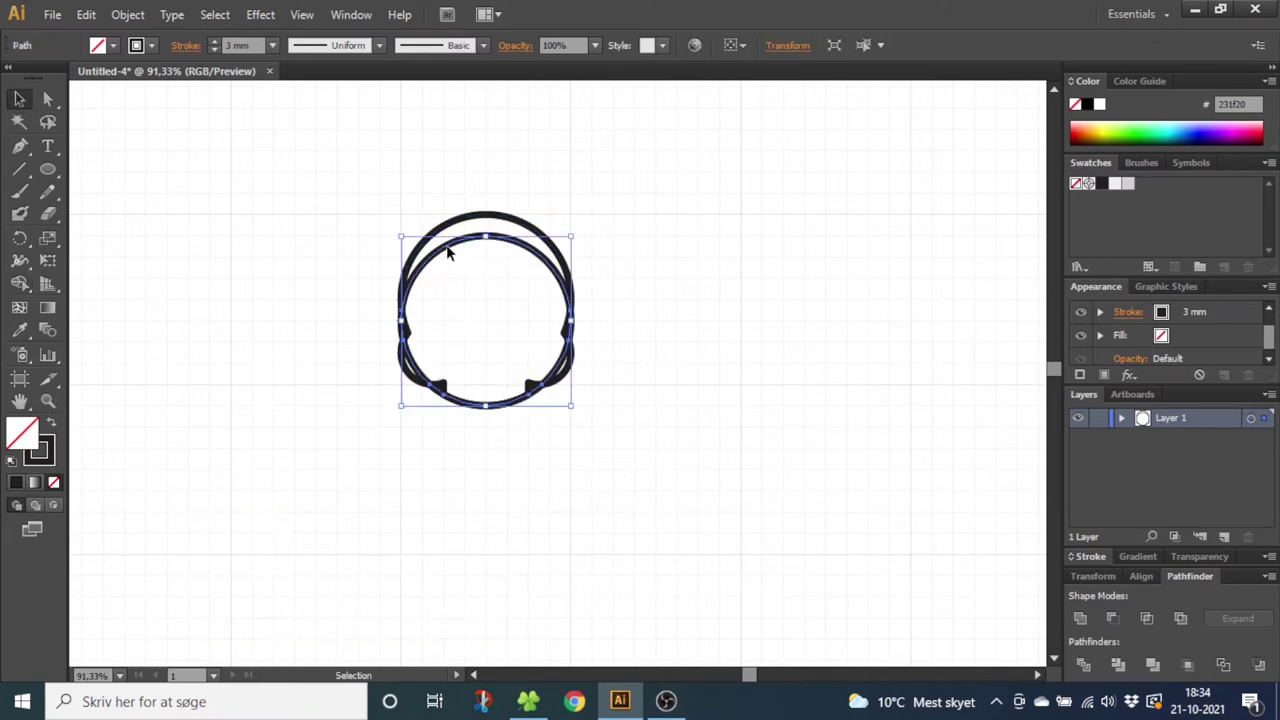
pyautogui.press('Delete')
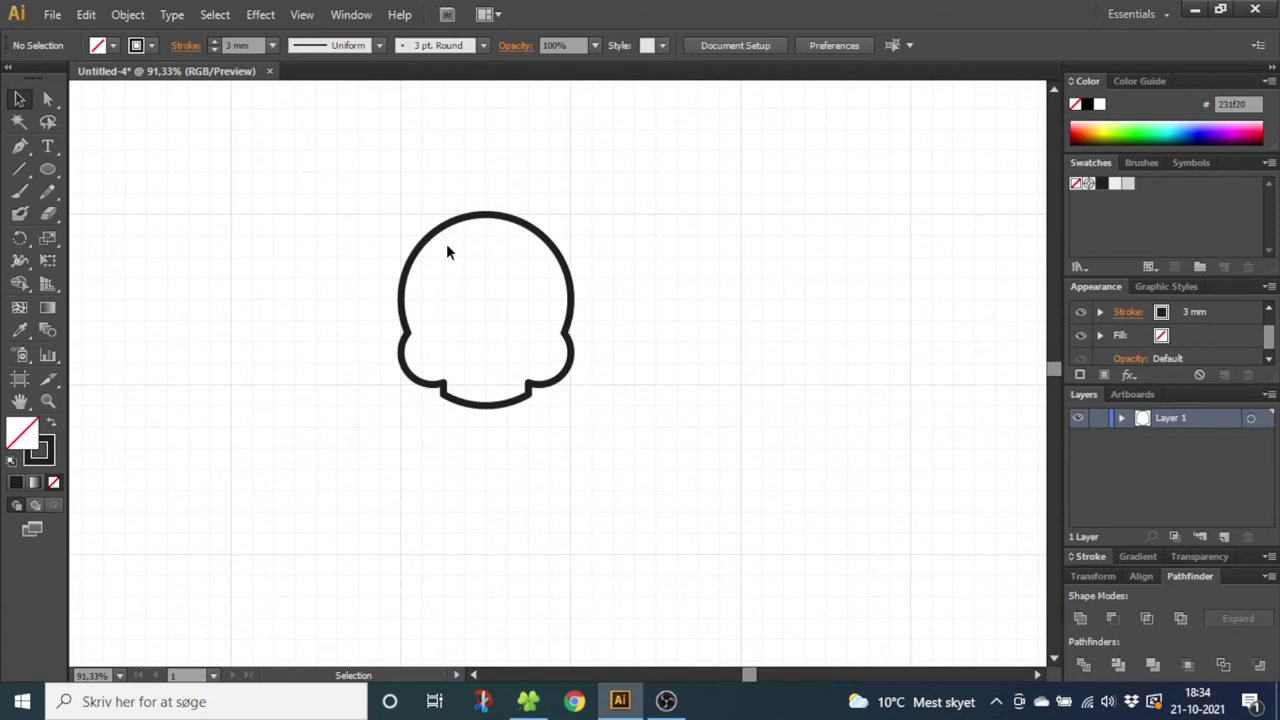
# Draw two eye circles and make them solid black with no outline
pyautogui.click(47, 169)
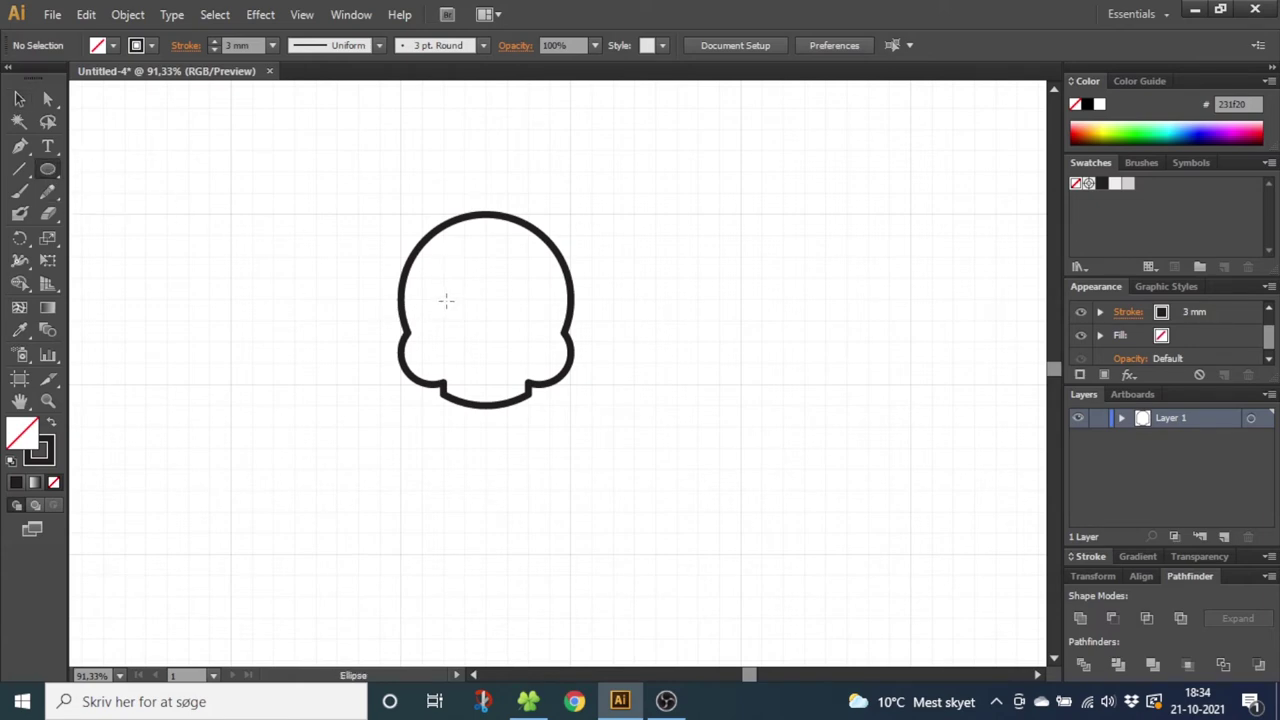
pyautogui.moveTo(446, 300); pyautogui.dragTo(486, 342)
pyautogui.moveTo(488, 298); pyautogui.dragTo(531, 342)
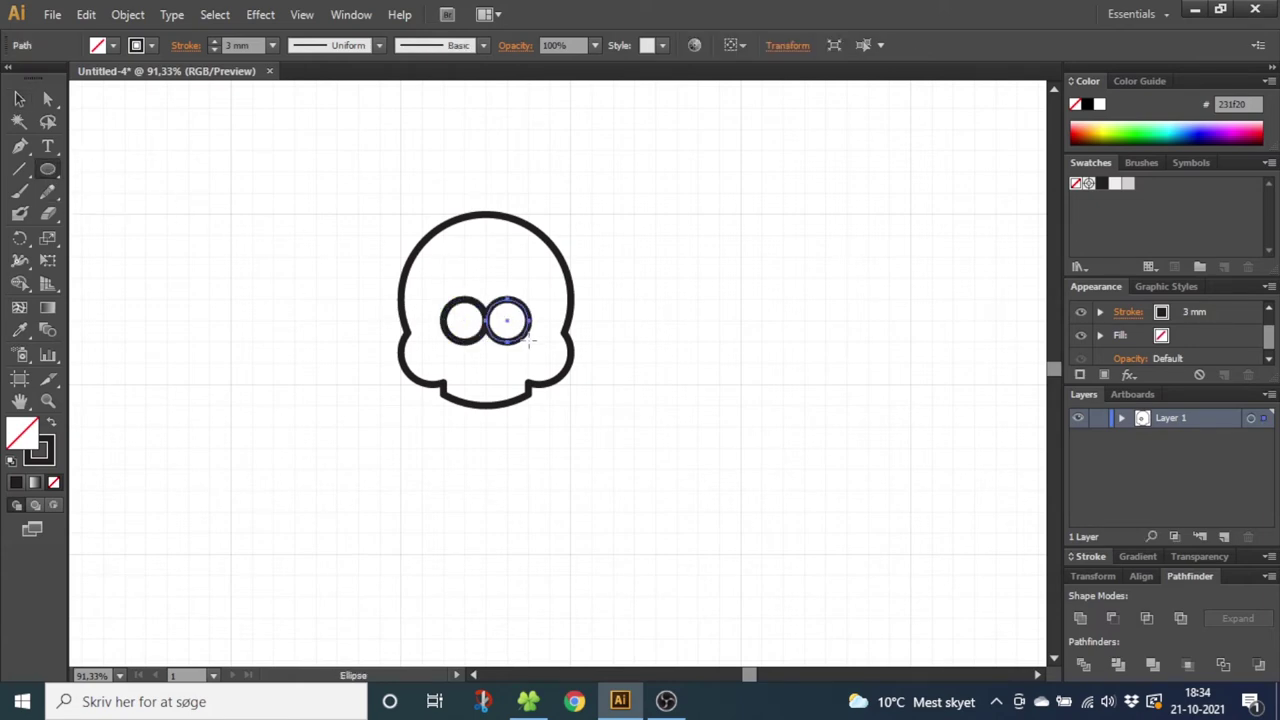
pyautogui.click(18, 98)
pyautogui.moveTo(456, 278); pyautogui.dragTo(500, 321)
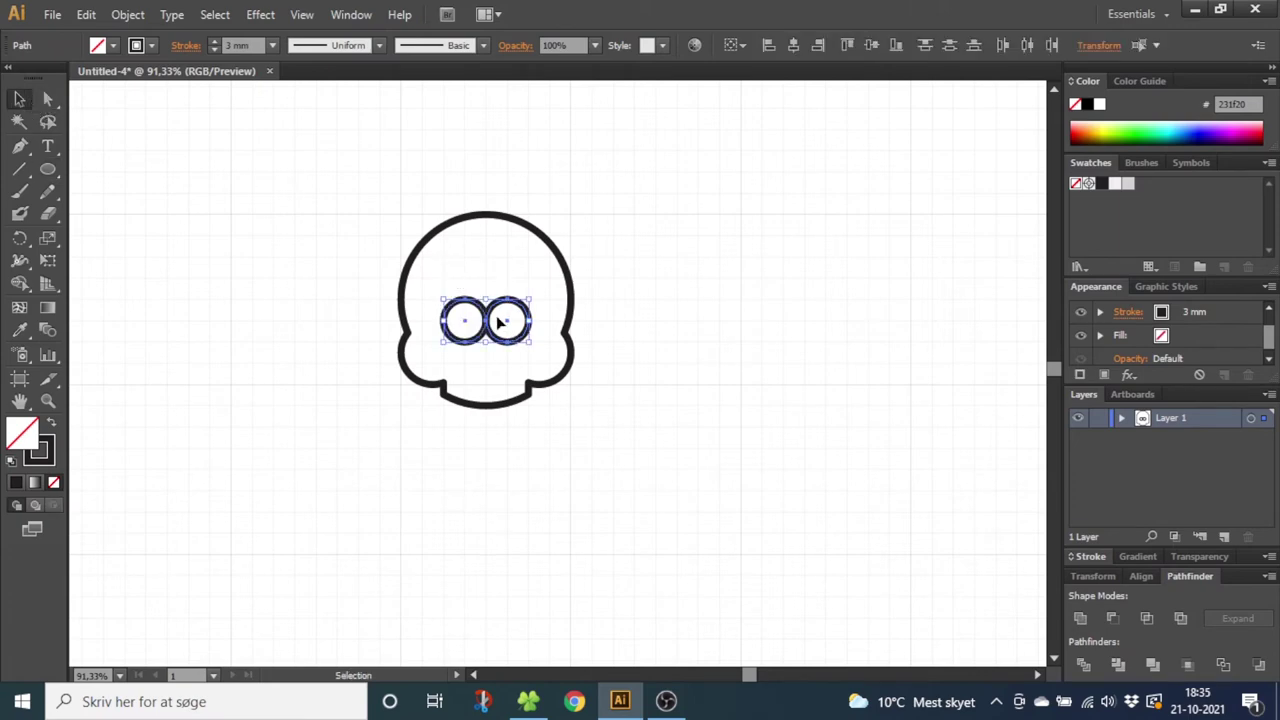
pyautogui.click(52, 428)
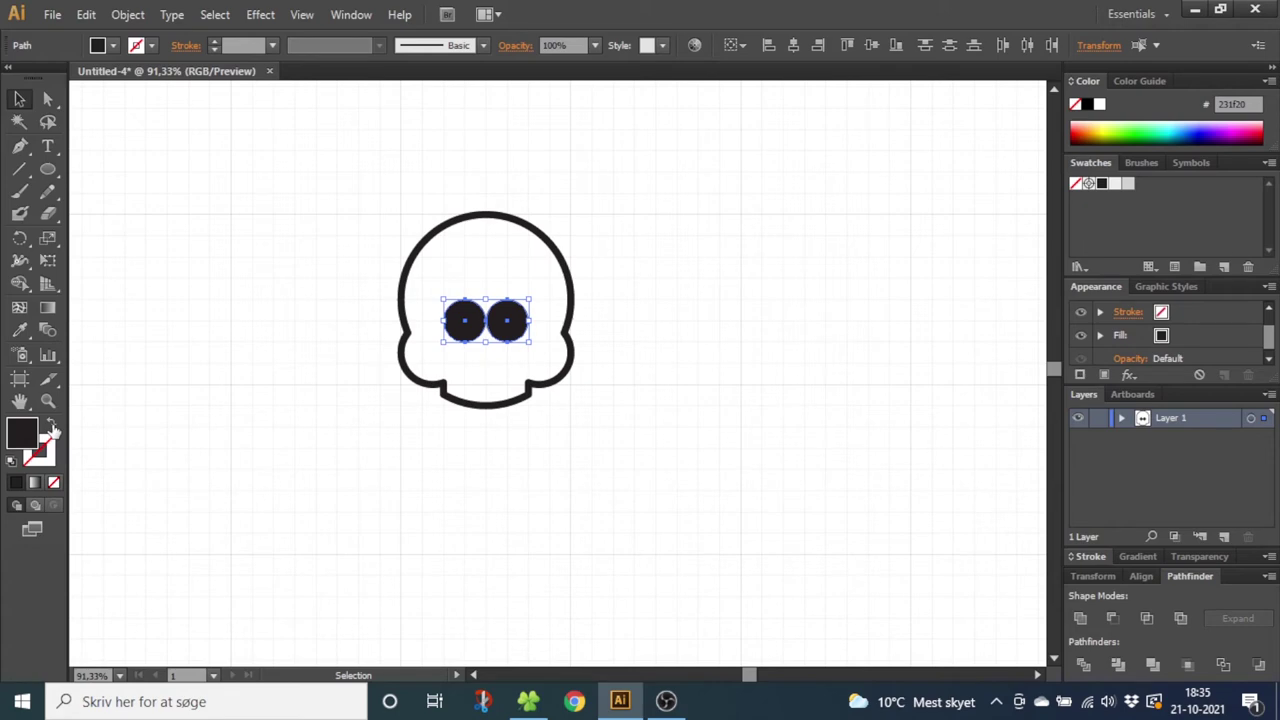
# Draw the tooth lines below the chin with a black 3 mm stroke, round caps and joins
pyautogui.click(21, 171)
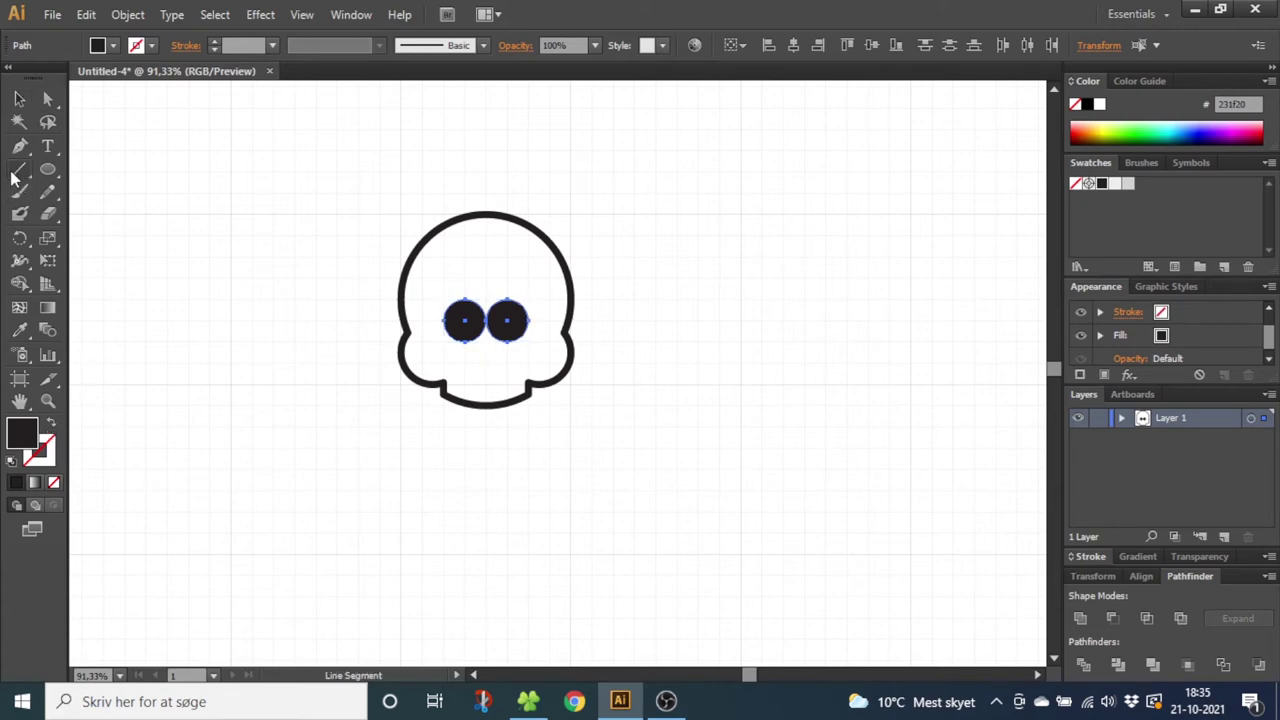
pyautogui.moveTo(466, 383)
pyautogui.mouseDown()
pyautogui.moveTo(466, 428)
pyautogui.moveTo(510, 421)
pyautogui.mouseUp()
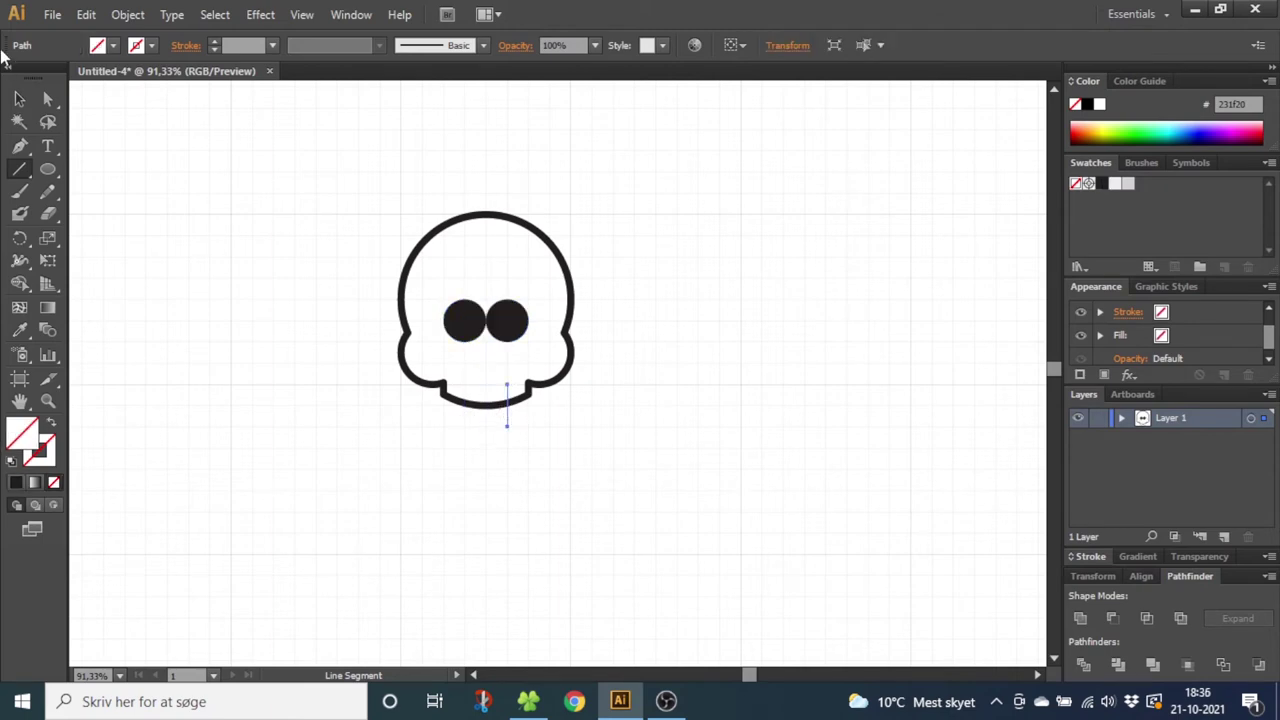
pyautogui.click(19, 99)
pyautogui.moveTo(503, 395); pyautogui.dragTo(505, 398)
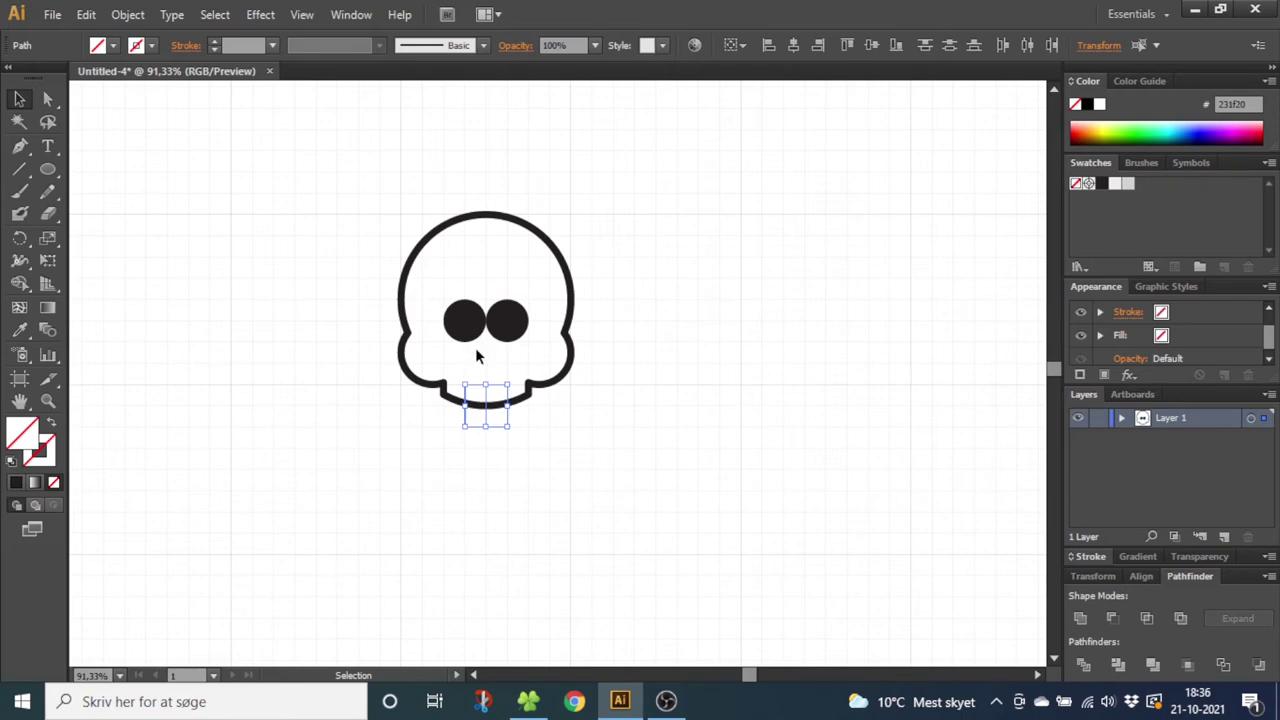
pyautogui.click(214, 42)
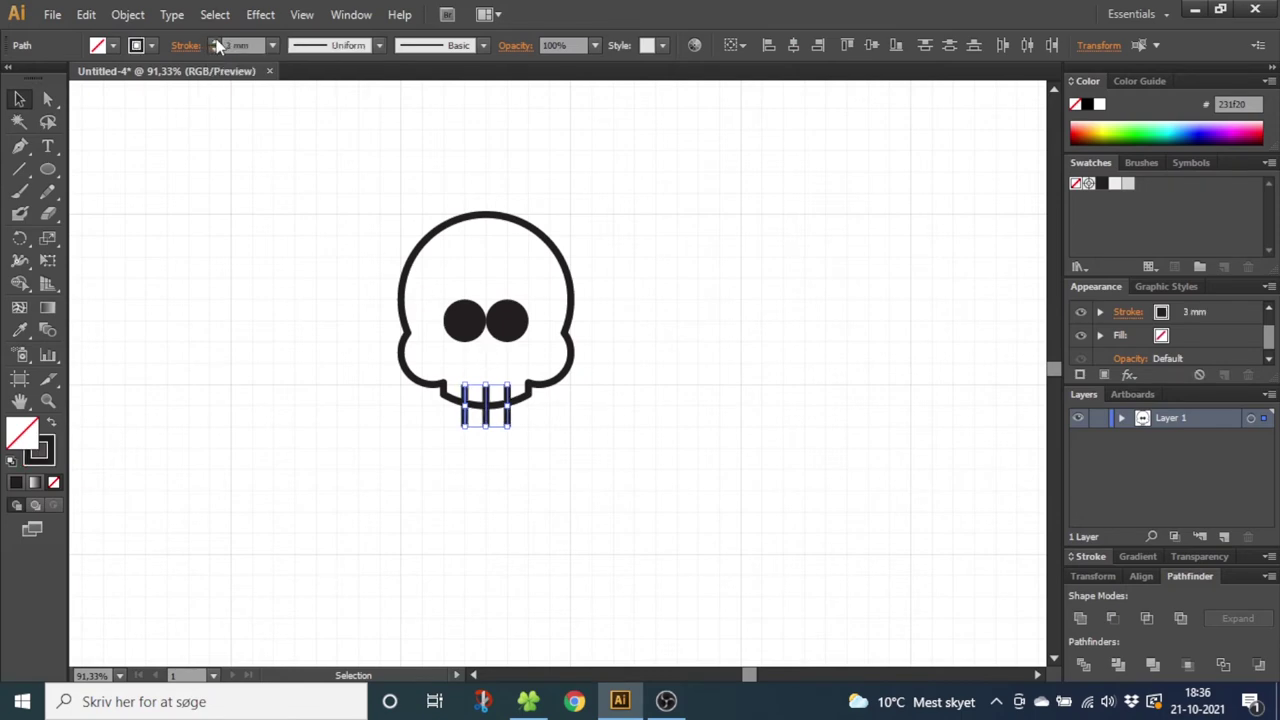
pyautogui.click(199, 47)
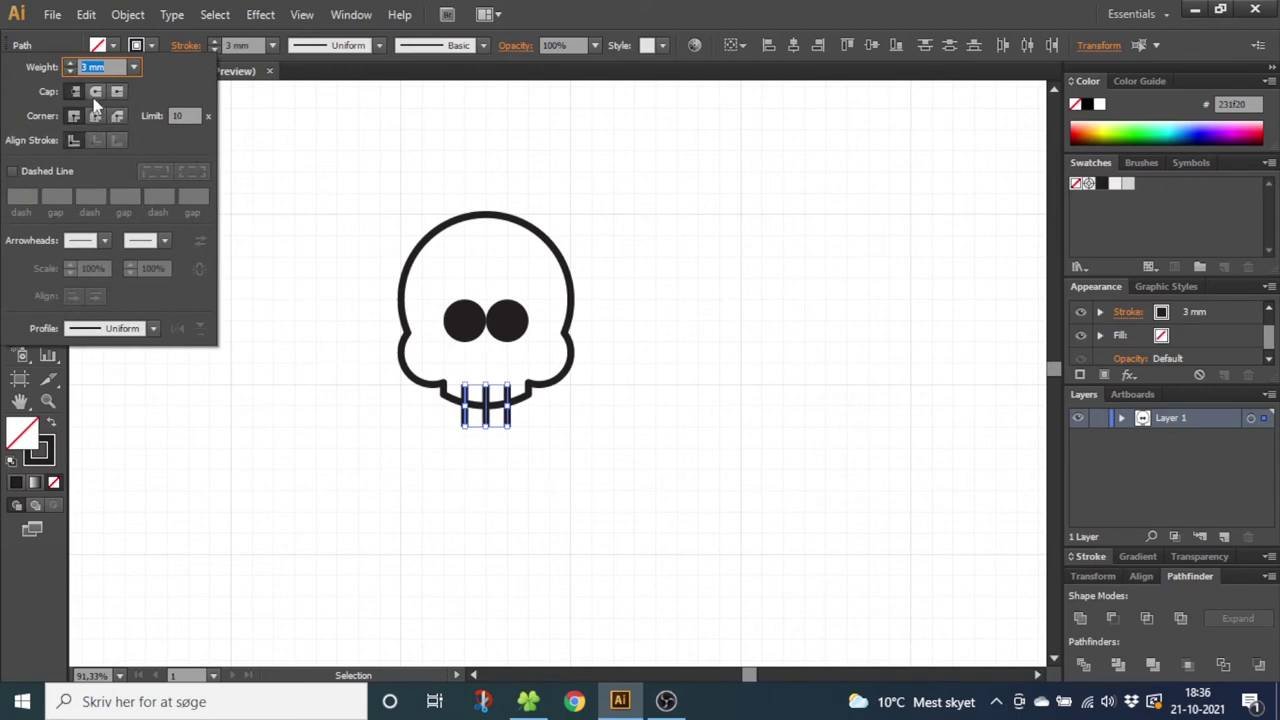
pyautogui.click(97, 92)
pyautogui.click(95, 118)
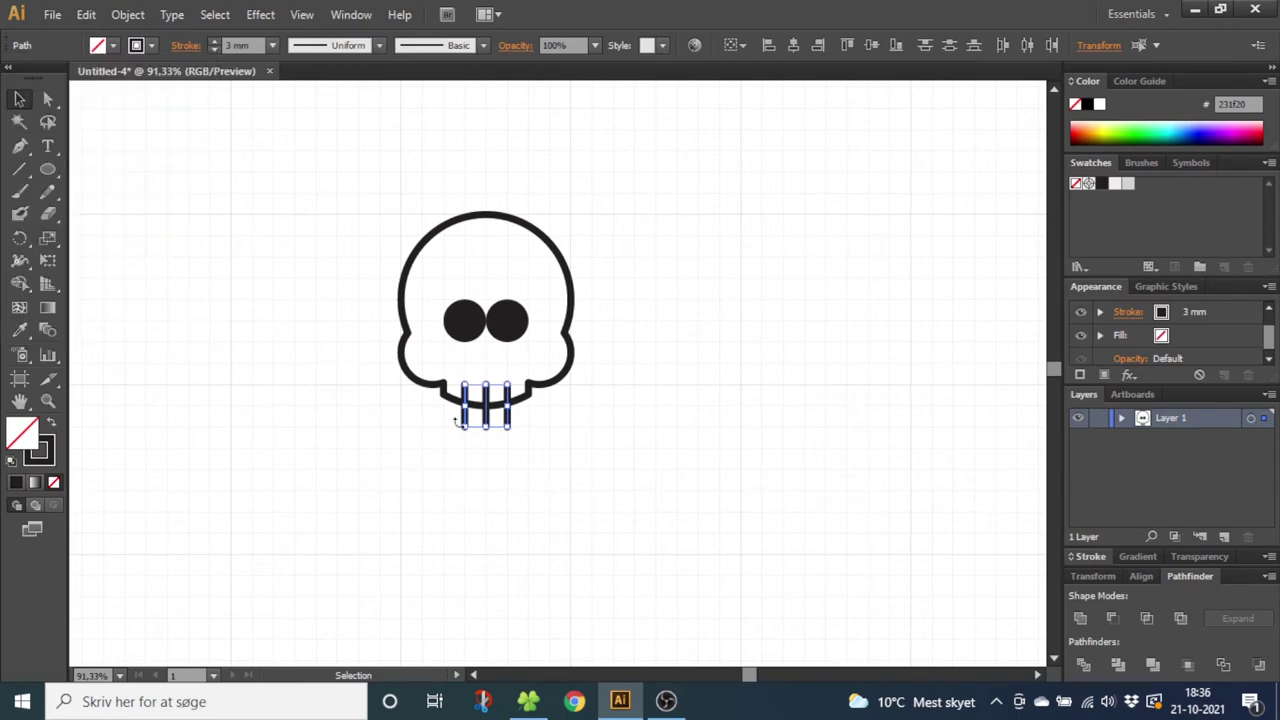
# Trim off the tooth parts hanging below the jaw with Shape Builder
pyautogui.moveTo(300, 238); pyautogui.dragTo(656, 488)
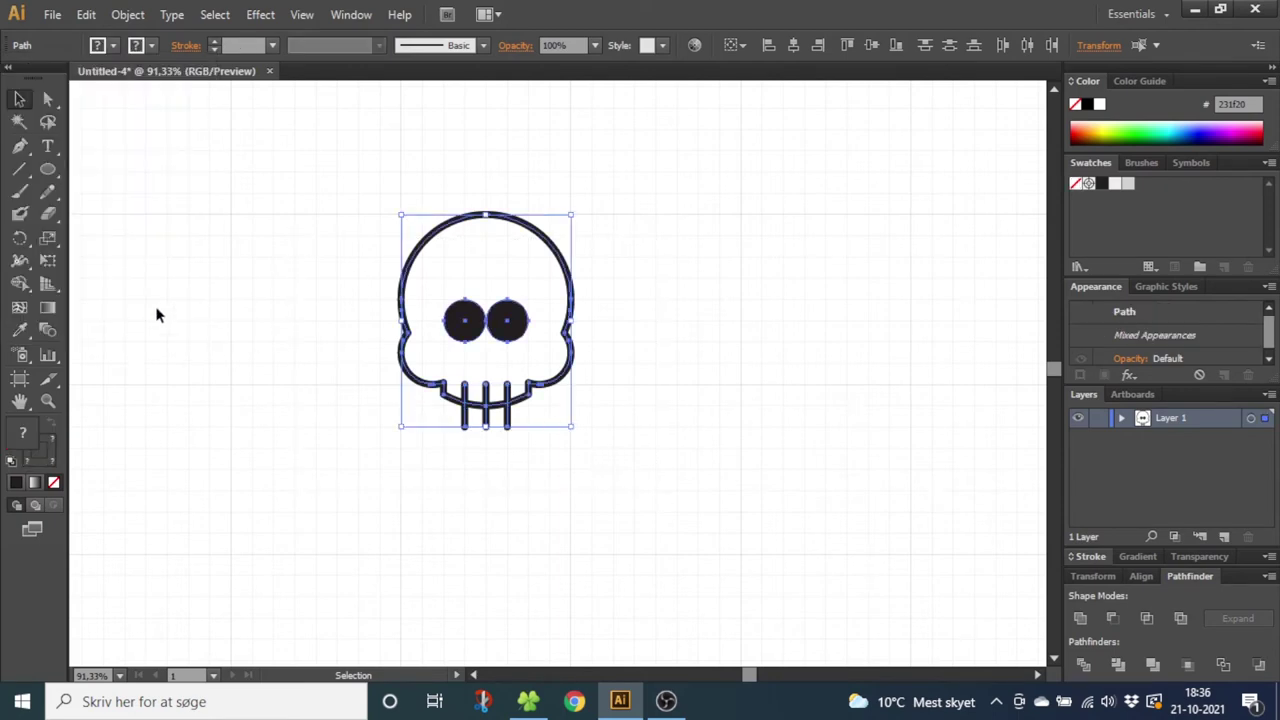
pyautogui.click(19, 283)
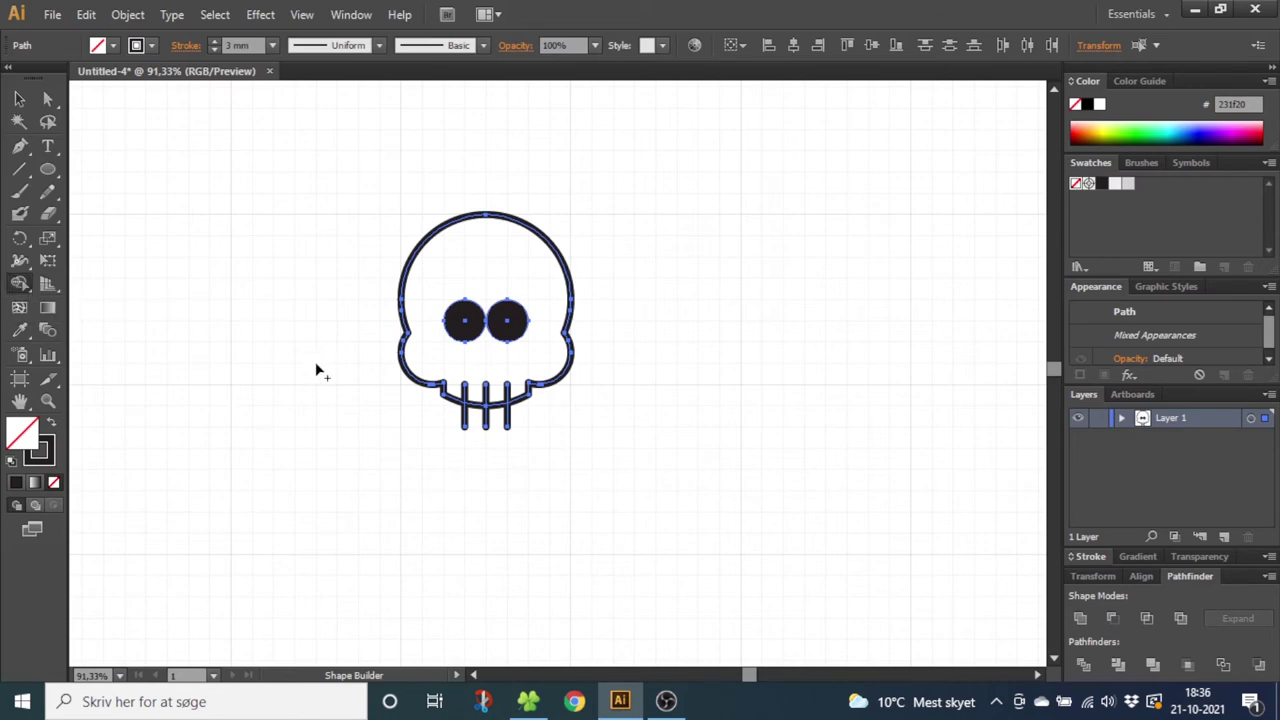
pyautogui.moveTo(440, 414); pyautogui.dragTo(560, 425)
# Draw a short vertical nose line below the eyes with a 5 mm stroke
pyautogui.click(19, 168)
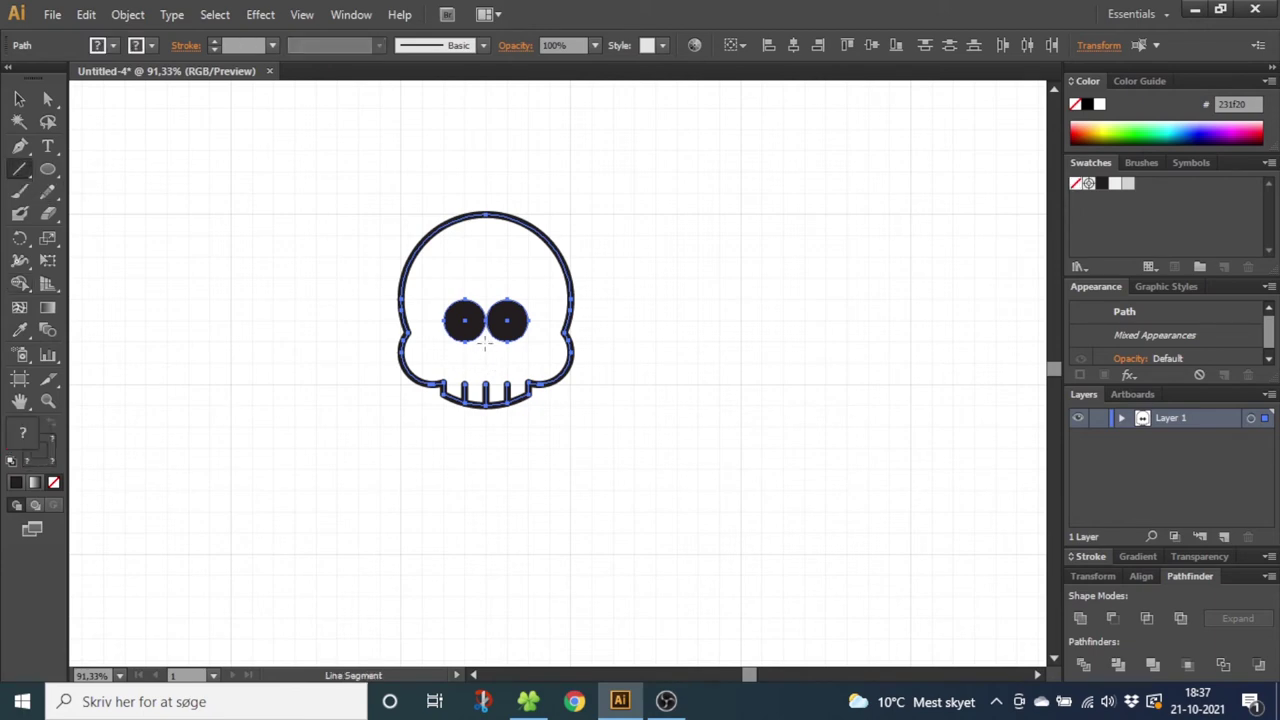
pyautogui.moveTo(485, 342); pyautogui.dragTo(485, 366)
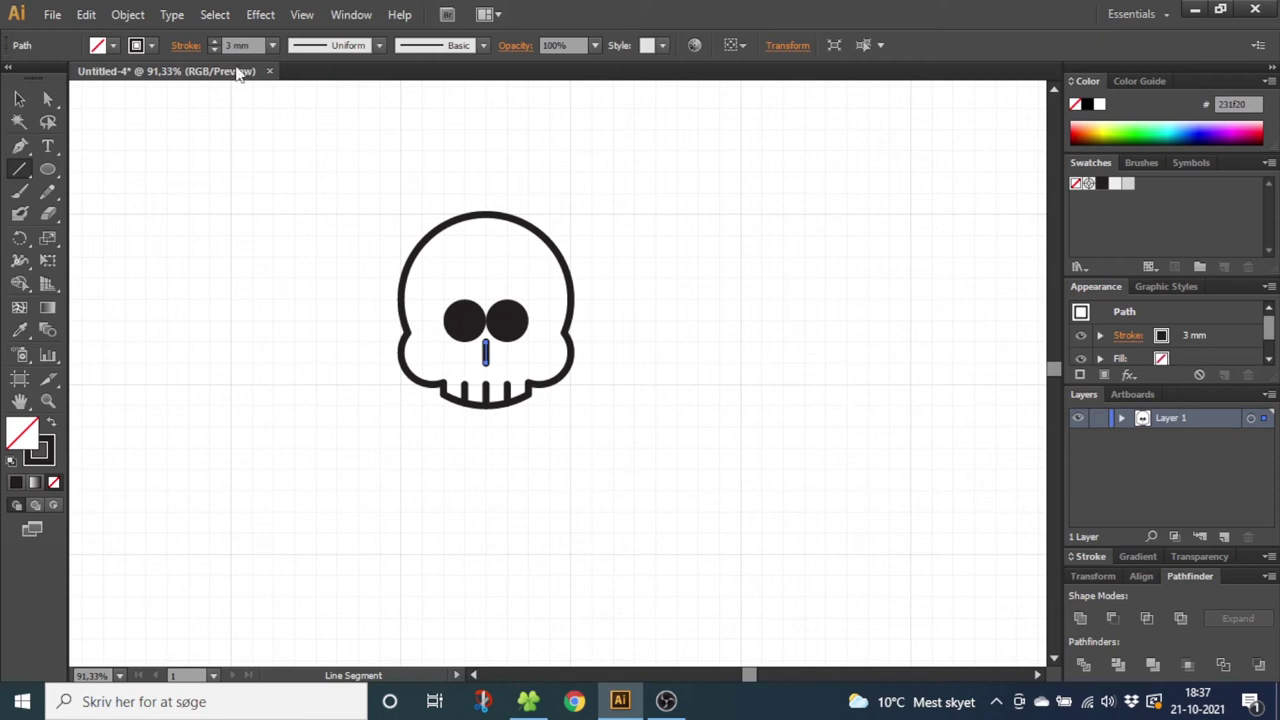
pyautogui.click(214, 41)
pyautogui.click(214, 41)
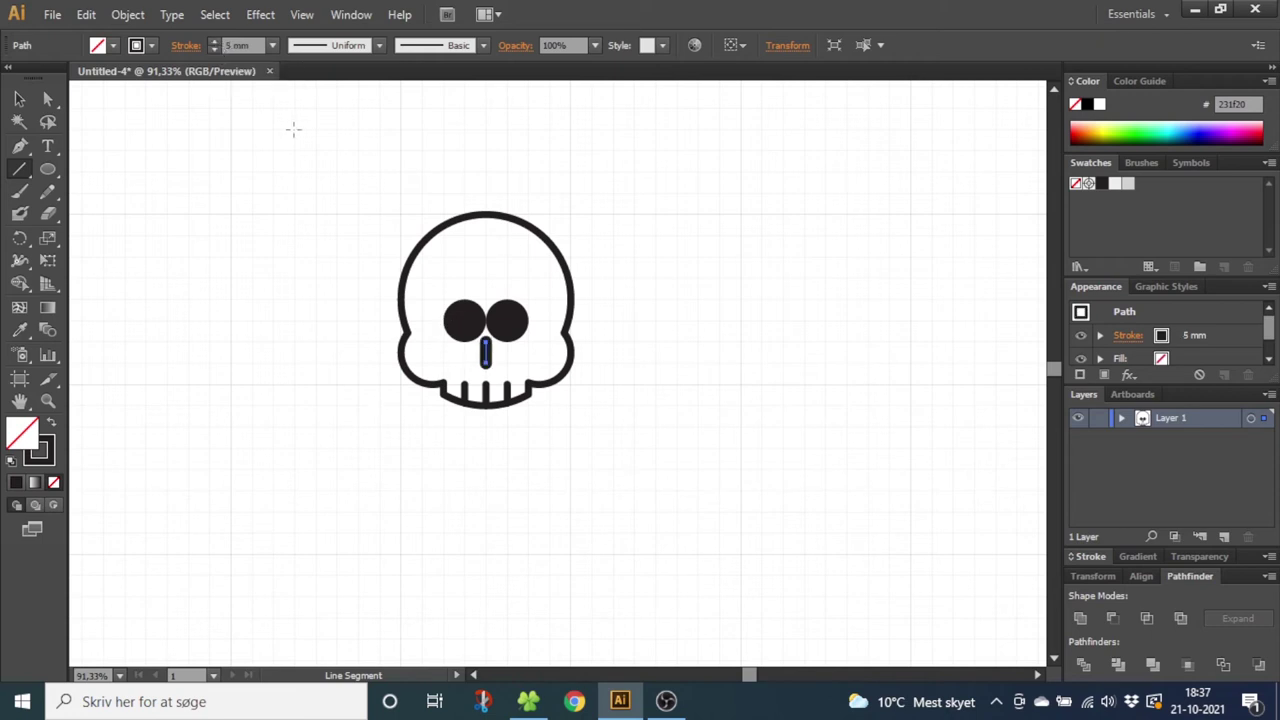
# Taper the tops of the nose and all three teeth into teardrops with the Width tool
pyautogui.click(47, 400)
pyautogui.moveTo(413, 316); pyautogui.dragTo(576, 446)
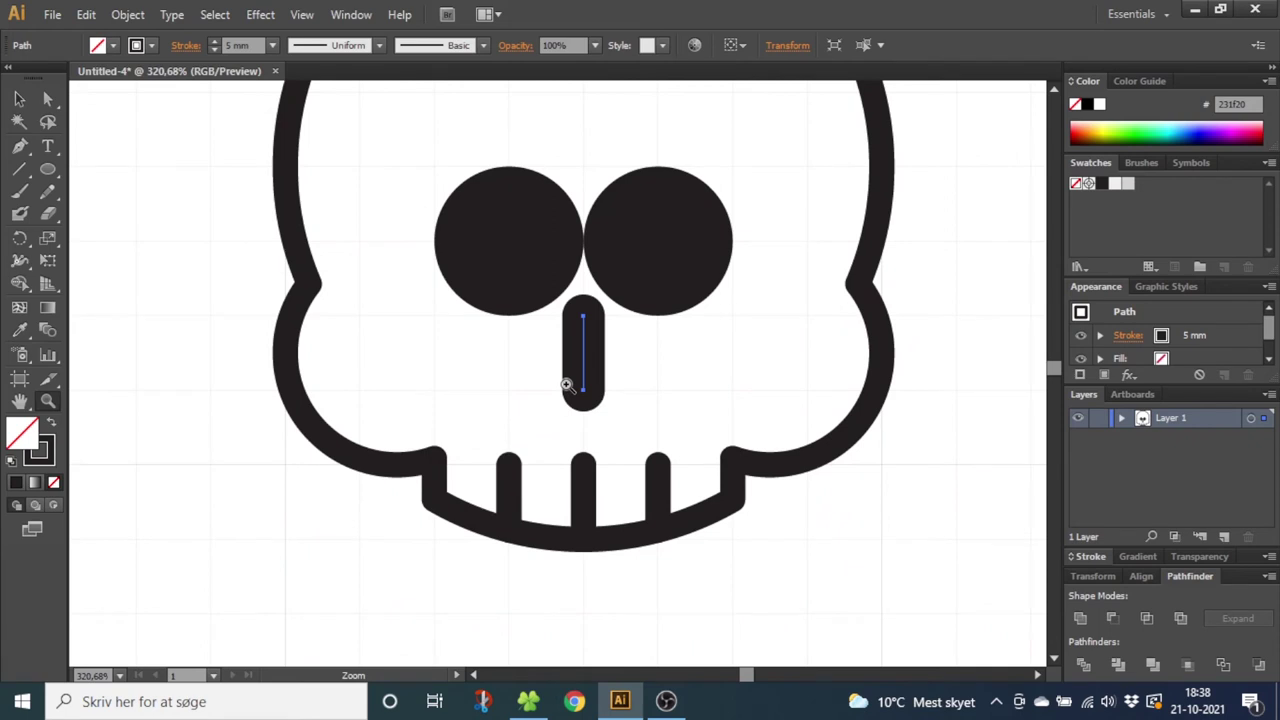
pyautogui.click(21, 262)
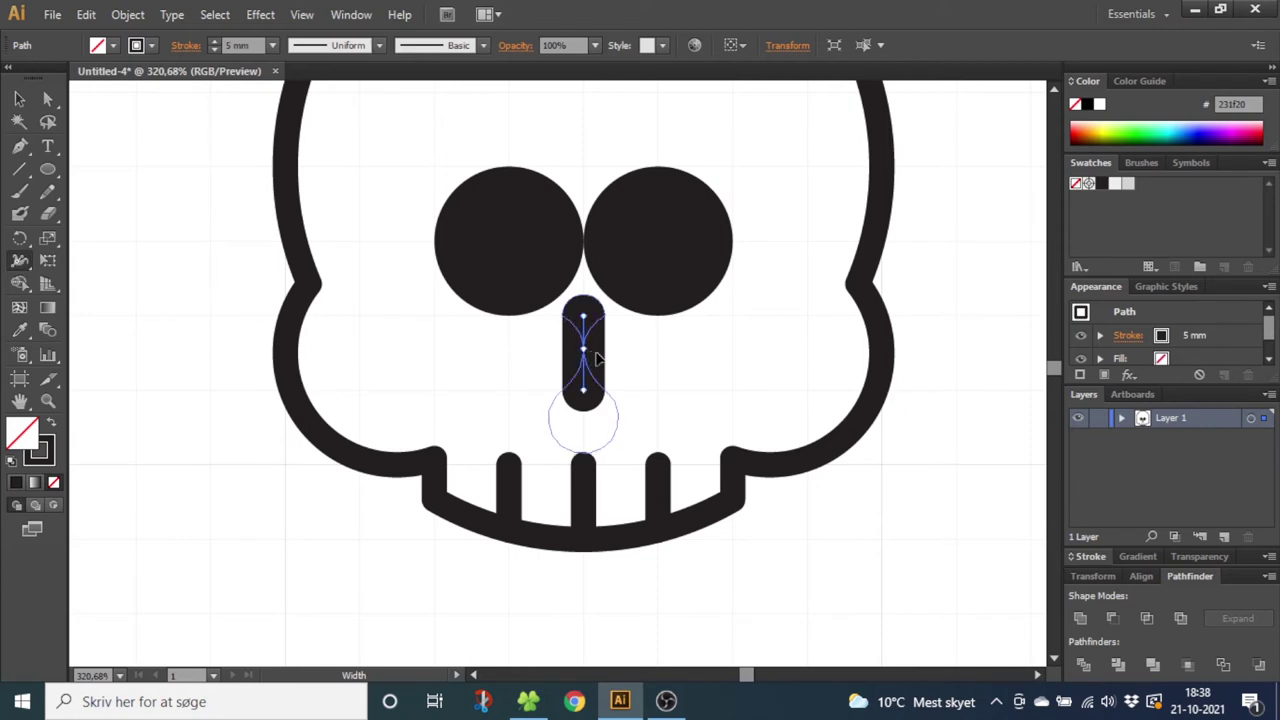
pyautogui.moveTo(583, 318)
pyautogui.mouseDown()
pyautogui.moveTo(601, 318)
pyautogui.moveTo(586, 320)
pyautogui.mouseUp()
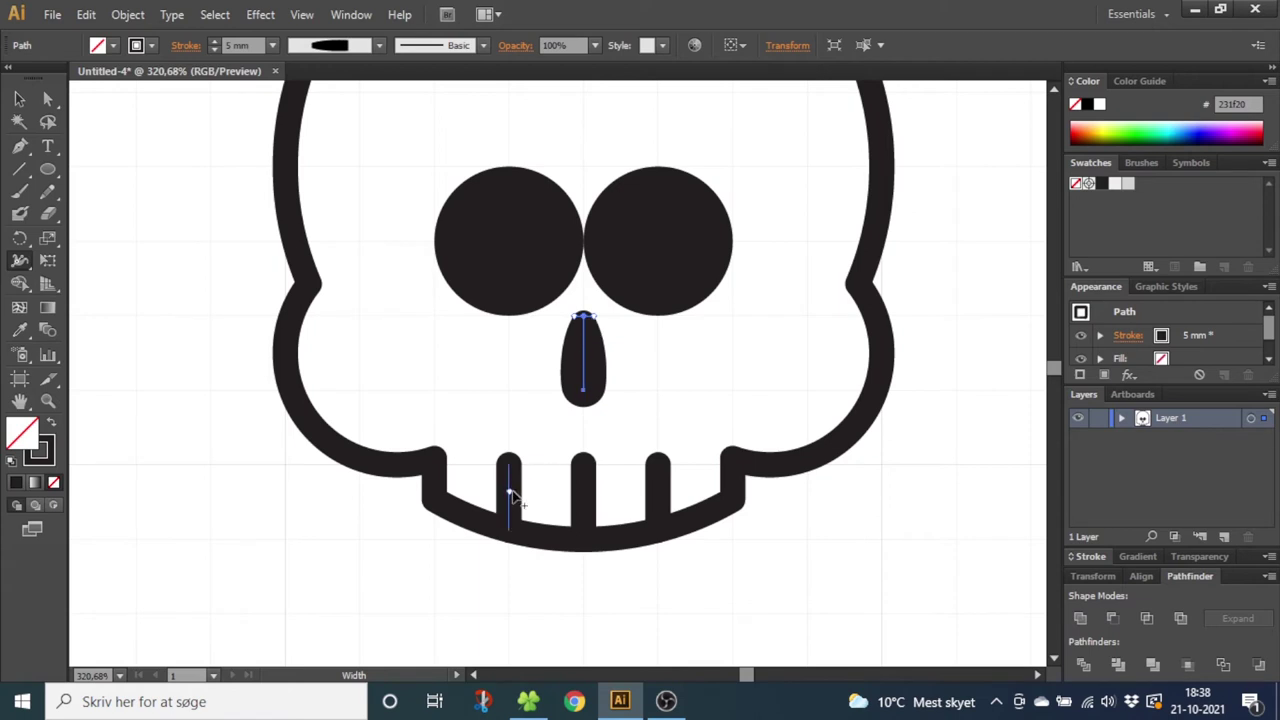
pyautogui.moveTo(516, 470); pyautogui.dragTo(508, 460)
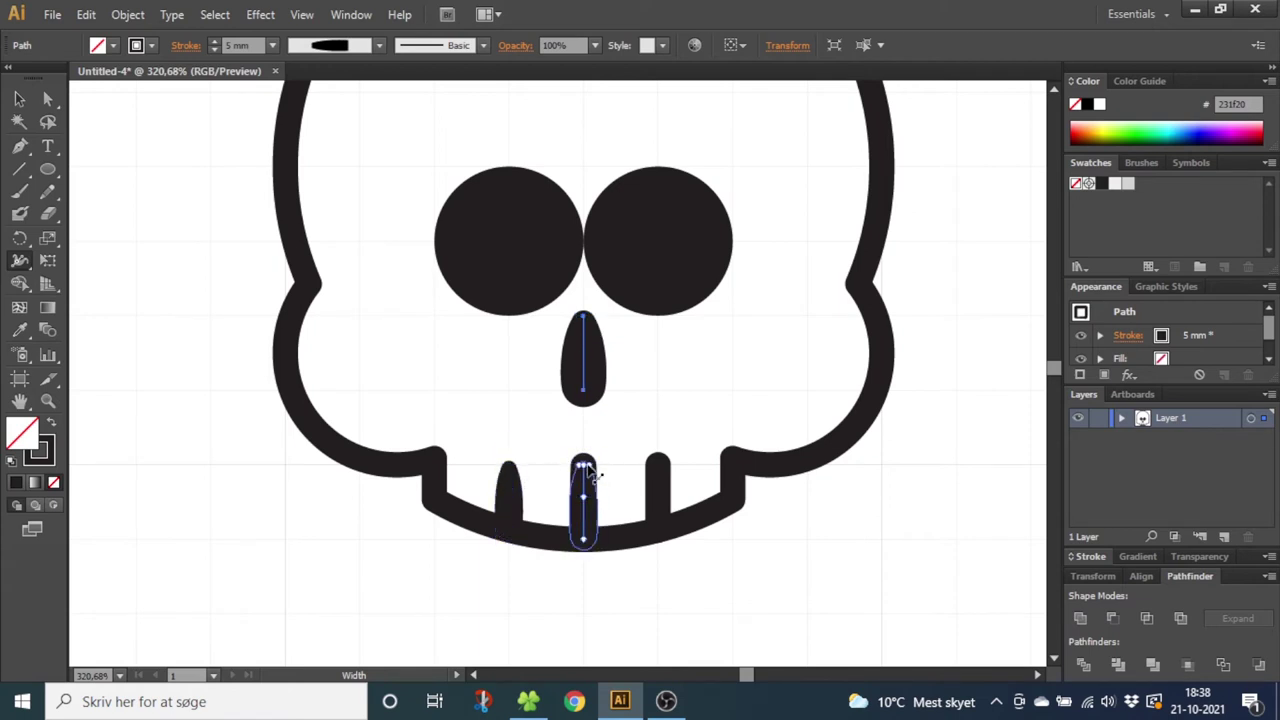
pyautogui.moveTo(584, 466)
pyautogui.mouseDown()
pyautogui.moveTo(598, 476)
pyautogui.moveTo(589, 468)
pyautogui.mouseUp()
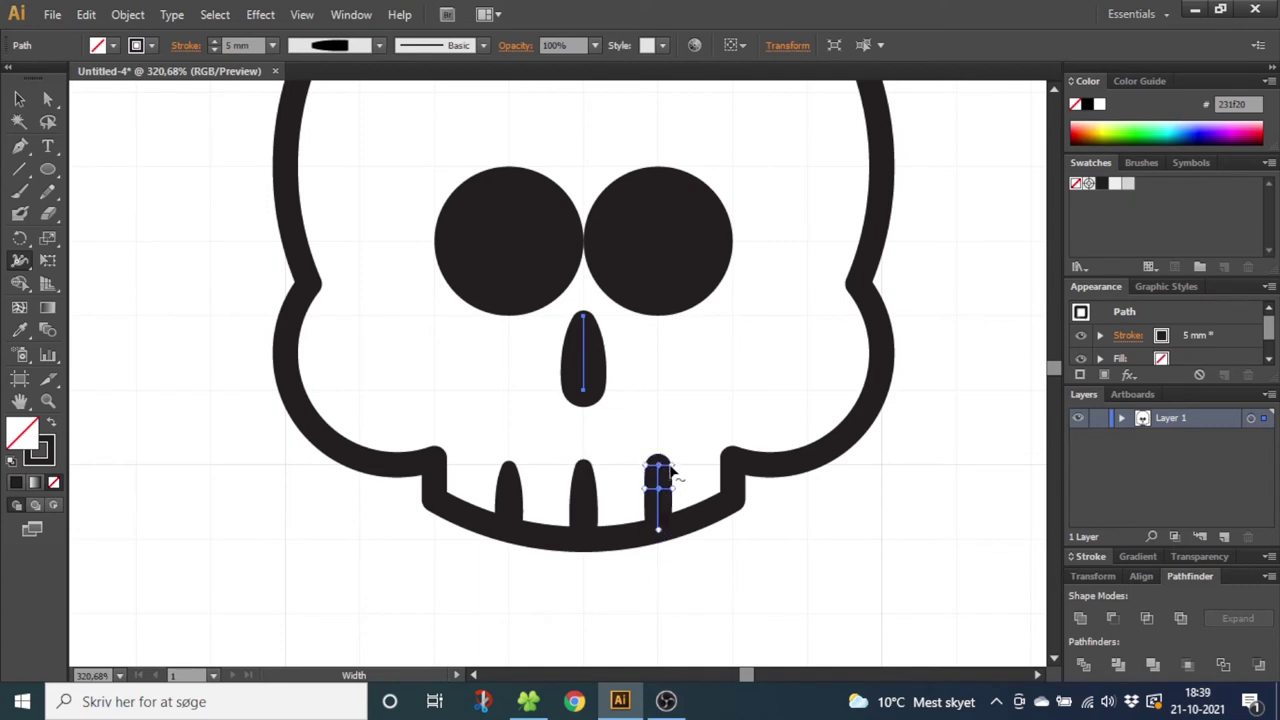
pyautogui.moveTo(660, 470); pyautogui.dragTo(656, 466)
# Expand the appearance of the nose and three teeth into filled shapes
pyautogui.click(22, 97)
pyautogui.moveTo(458, 346); pyautogui.dragTo(690, 500)
pyautogui.click(128, 14)
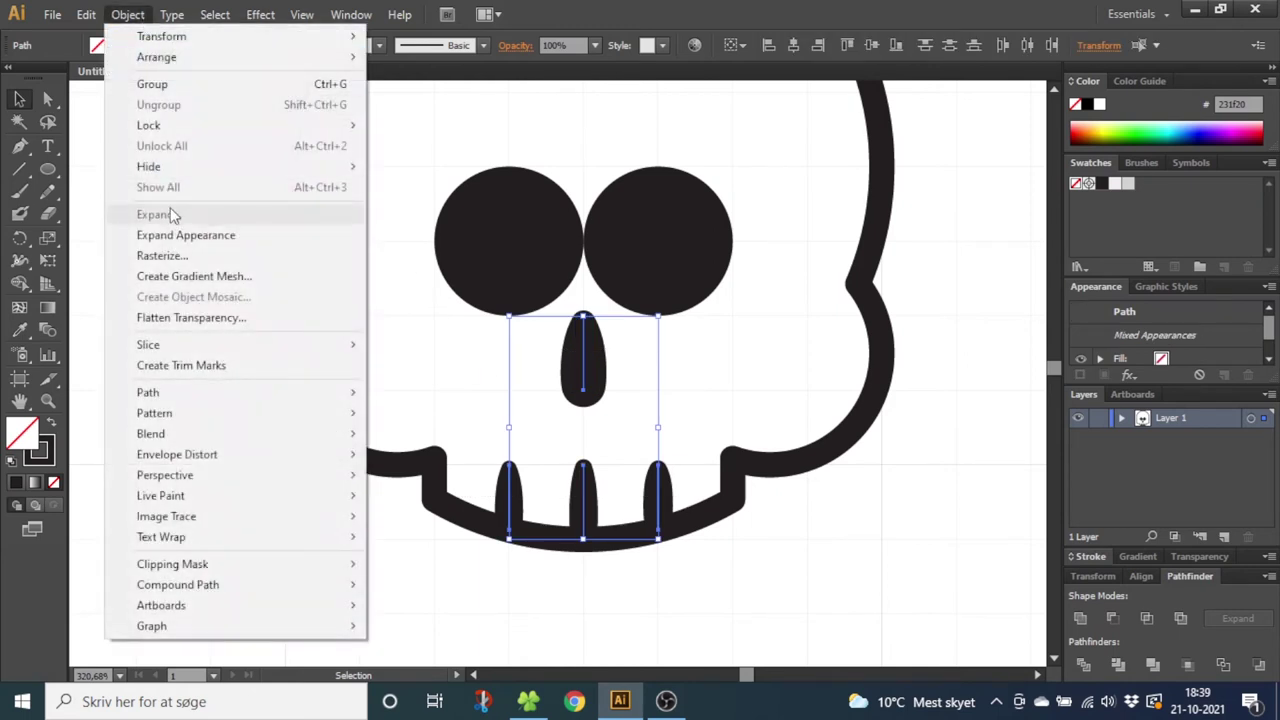
pyautogui.click(180, 240)
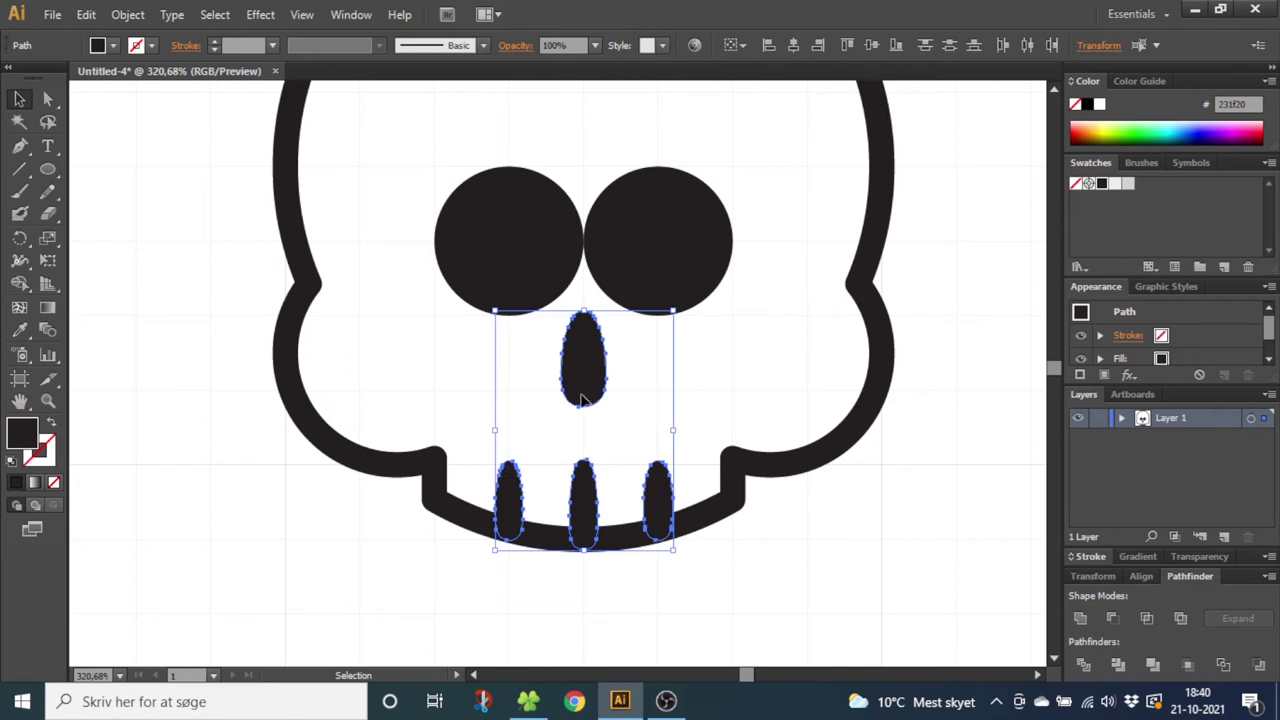
# Turn off Snap to Grid and nudge the left eye left and right eye right
pyautogui.click(301, 14)
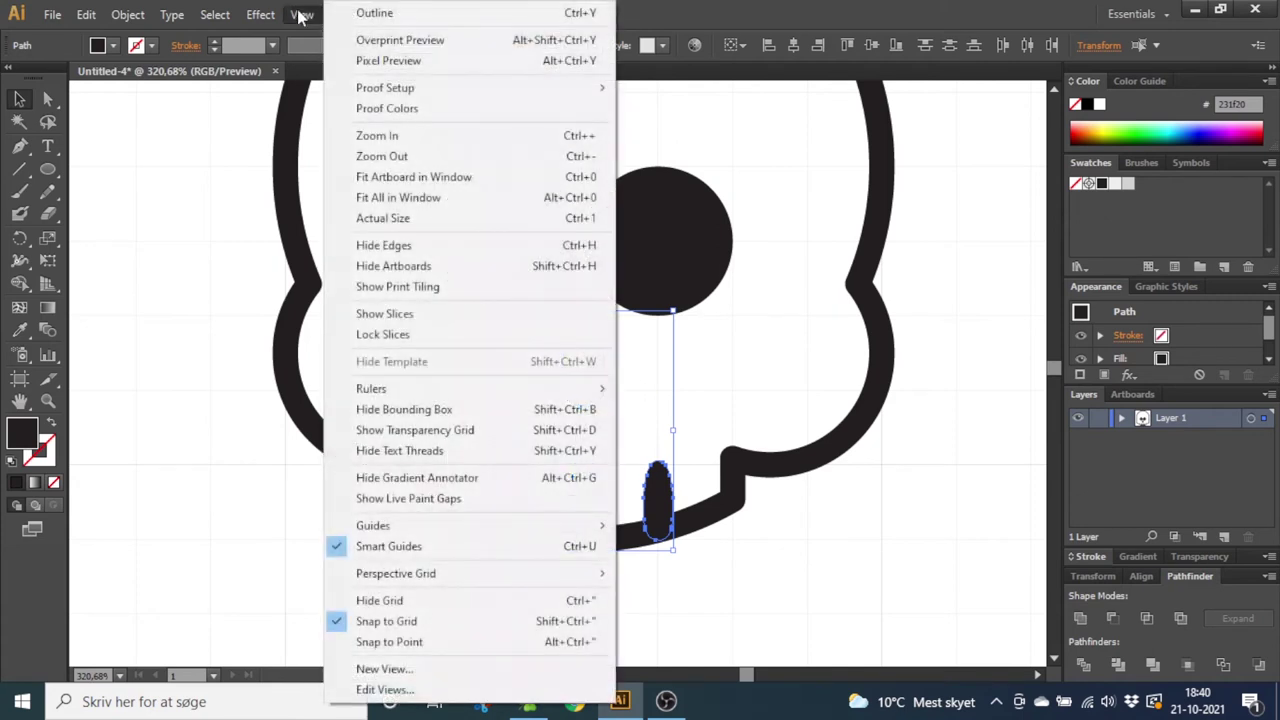
pyautogui.click(390, 621)
pyautogui.click(537, 250)
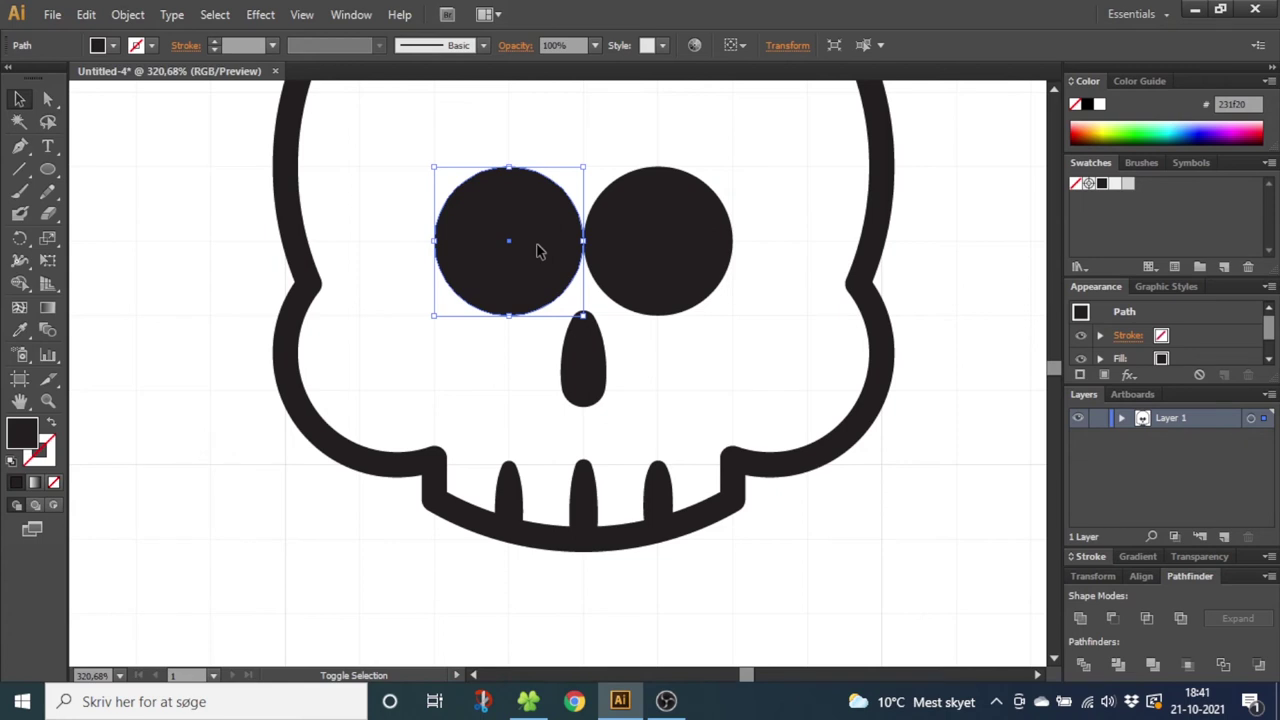
pyautogui.hotkey('shift', 'Left')
pyautogui.click(609, 250)
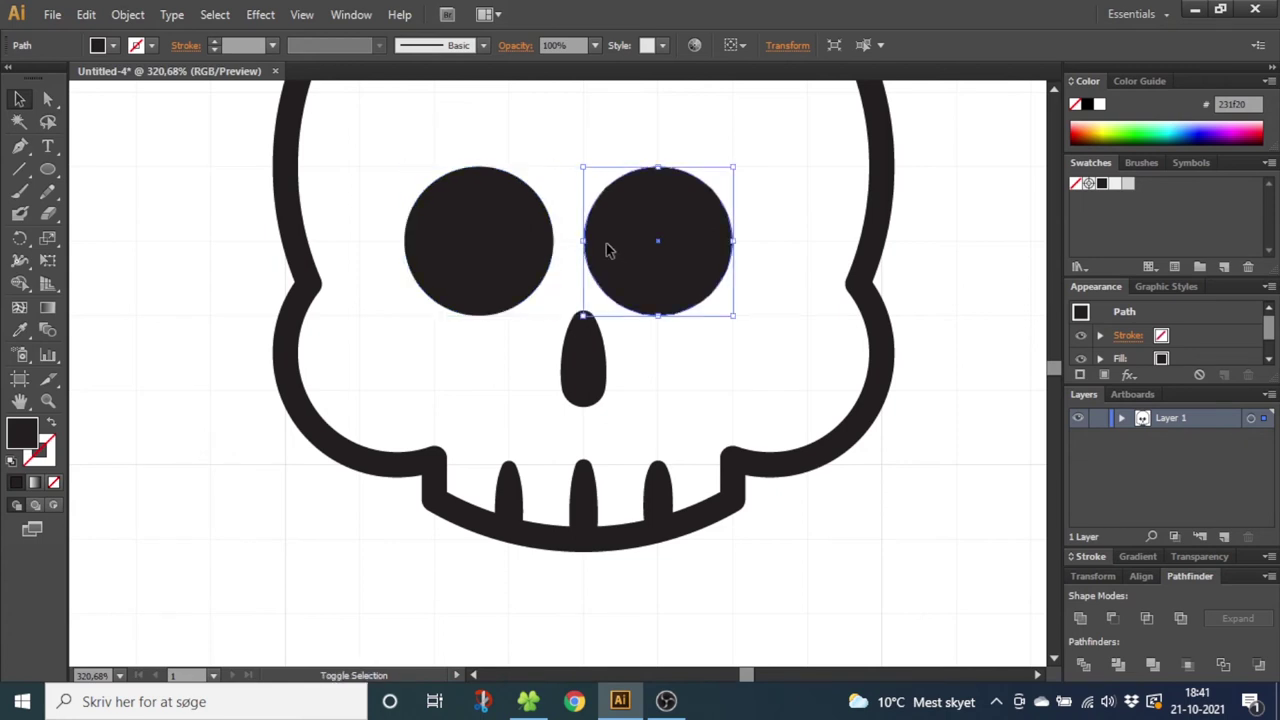
pyautogui.hotkey('shift', 'Right')
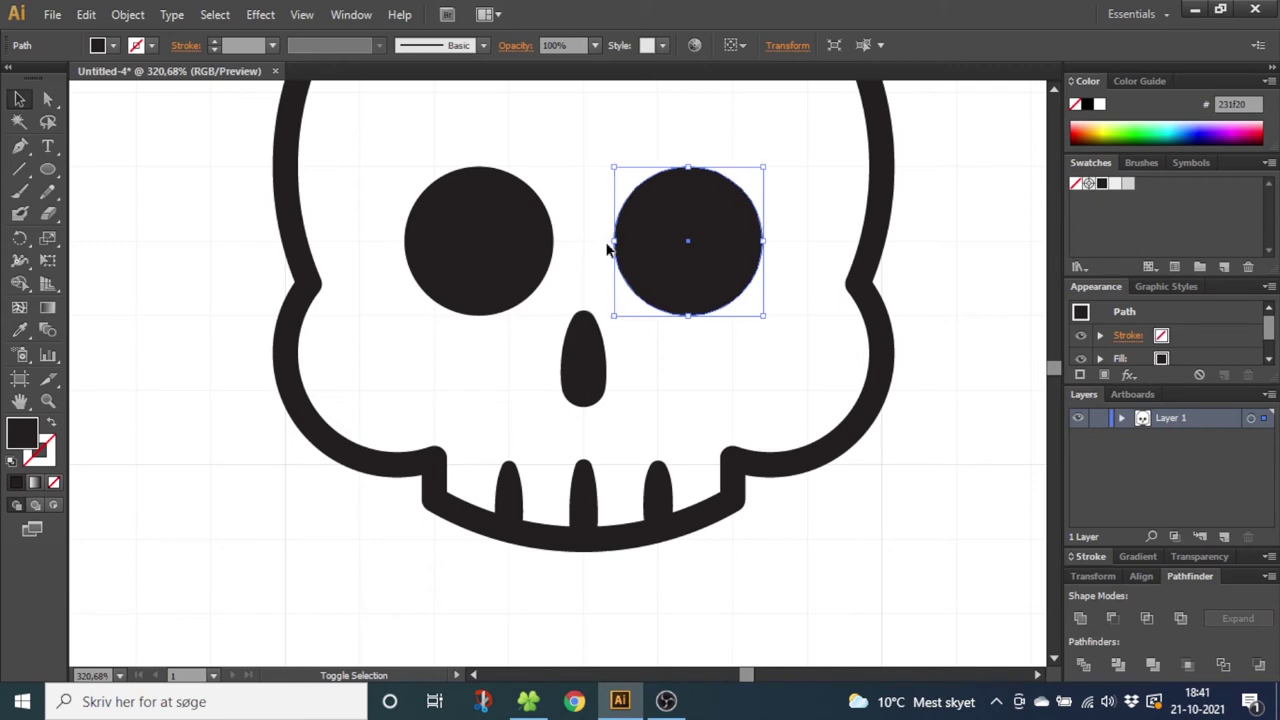
pyautogui.press('z')
pyautogui.keyDown('alt'); pyautogui.click(547, 281); pyautogui.keyUp('alt')
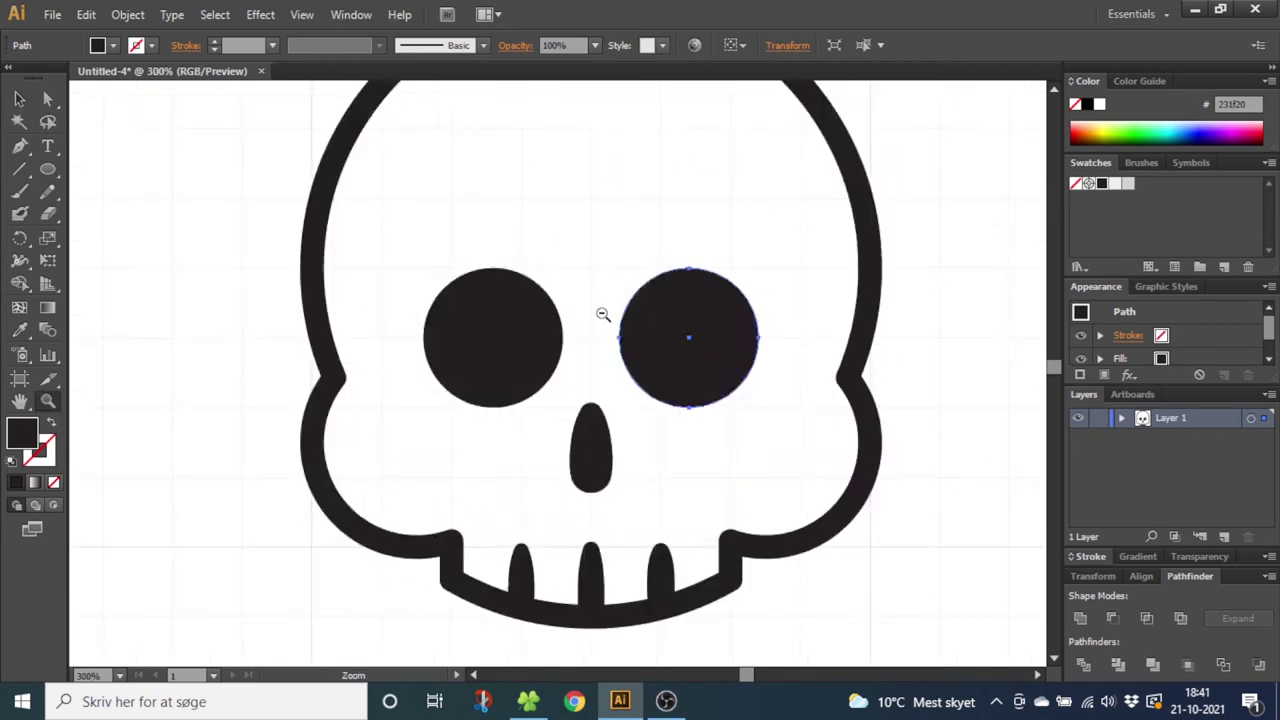
pyautogui.keyDown('alt'); pyautogui.click(603, 314); pyautogui.keyUp('alt')
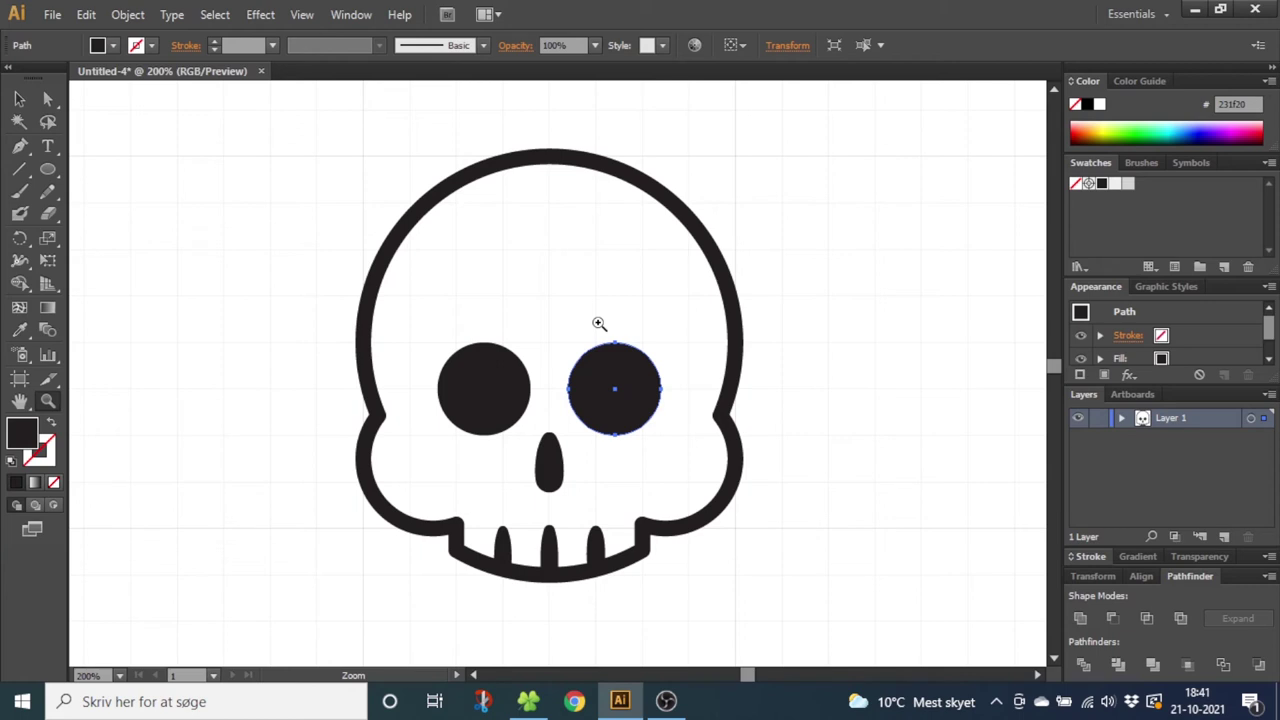
# Rename Layer 1 to 'Outline' and place a duplicate named 'Color' beneath it
pyautogui.doubleClick(1170, 419)
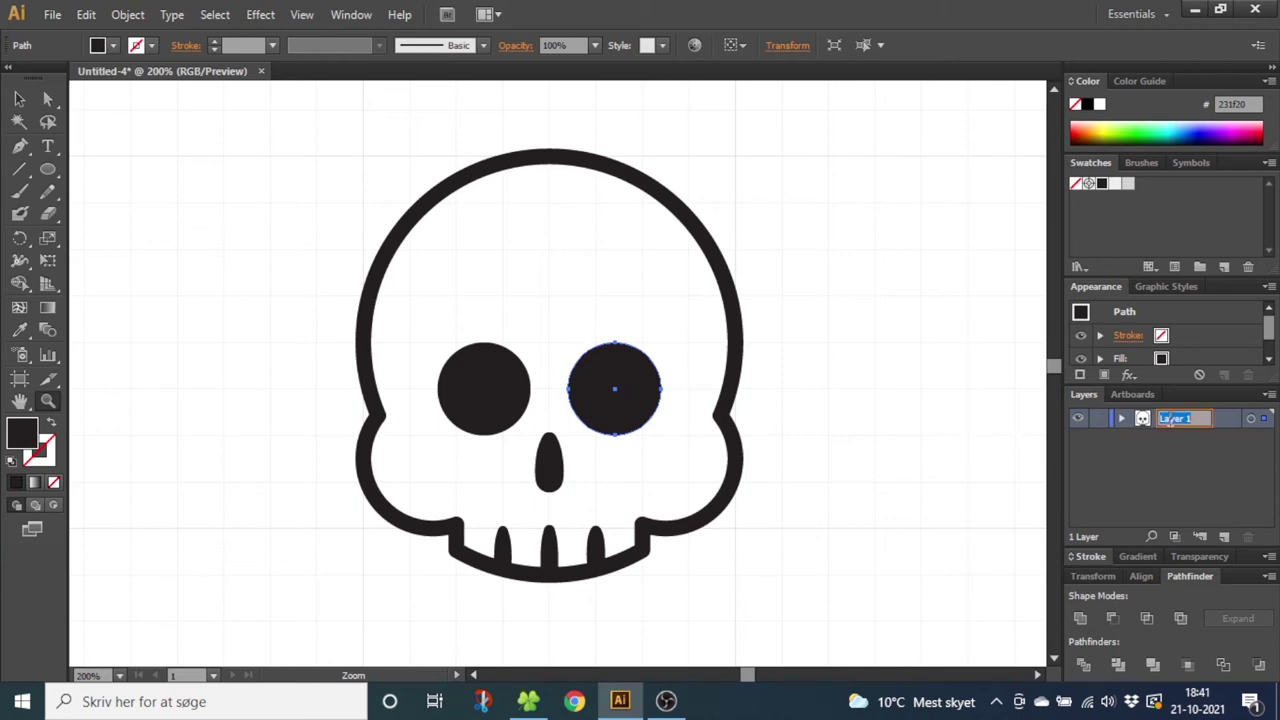
pyautogui.write('Outline')
pyautogui.press('Return')
pyautogui.moveTo(1168, 420); pyautogui.dragTo(1224, 536)
pyautogui.moveTo(1183, 416); pyautogui.dragTo(1183, 445)
pyautogui.doubleClick(1183, 441)
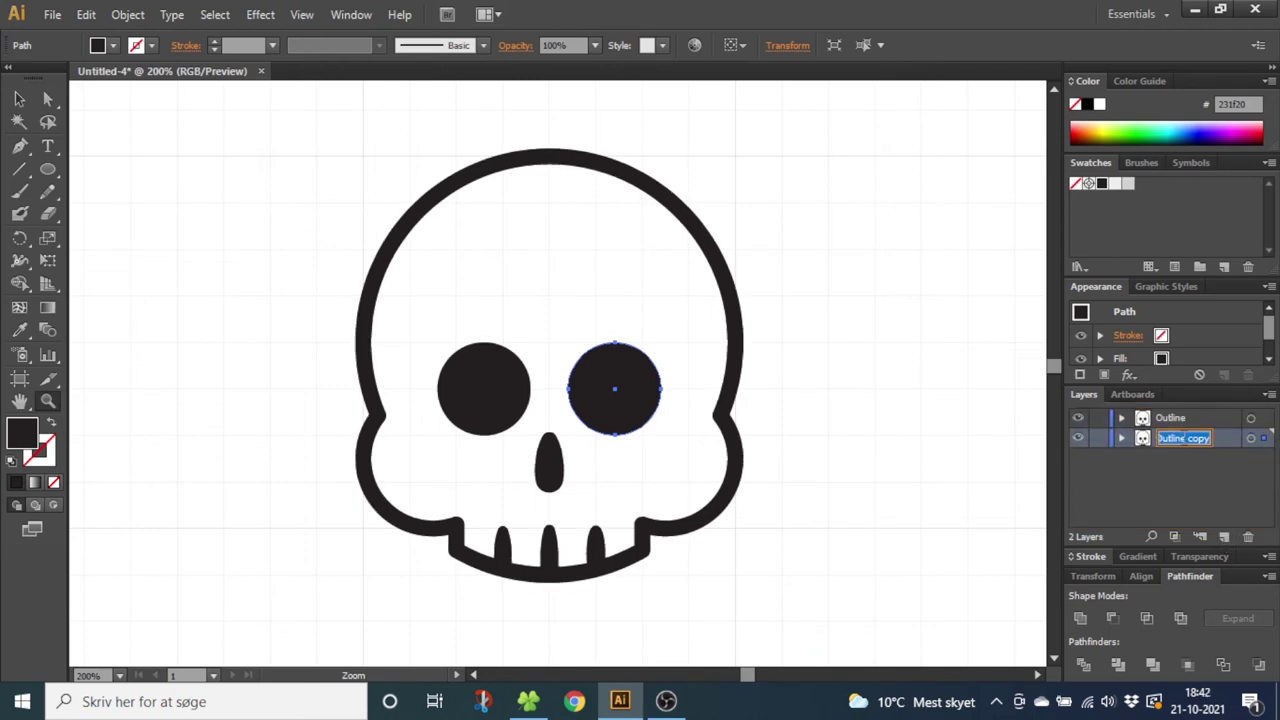
pyautogui.write('Color')
pyautogui.press('Return')
# Hide the Outline layer and delete the eyes, nose and teeth from the Color layer
pyautogui.click(1078, 419)
pyautogui.press('v')
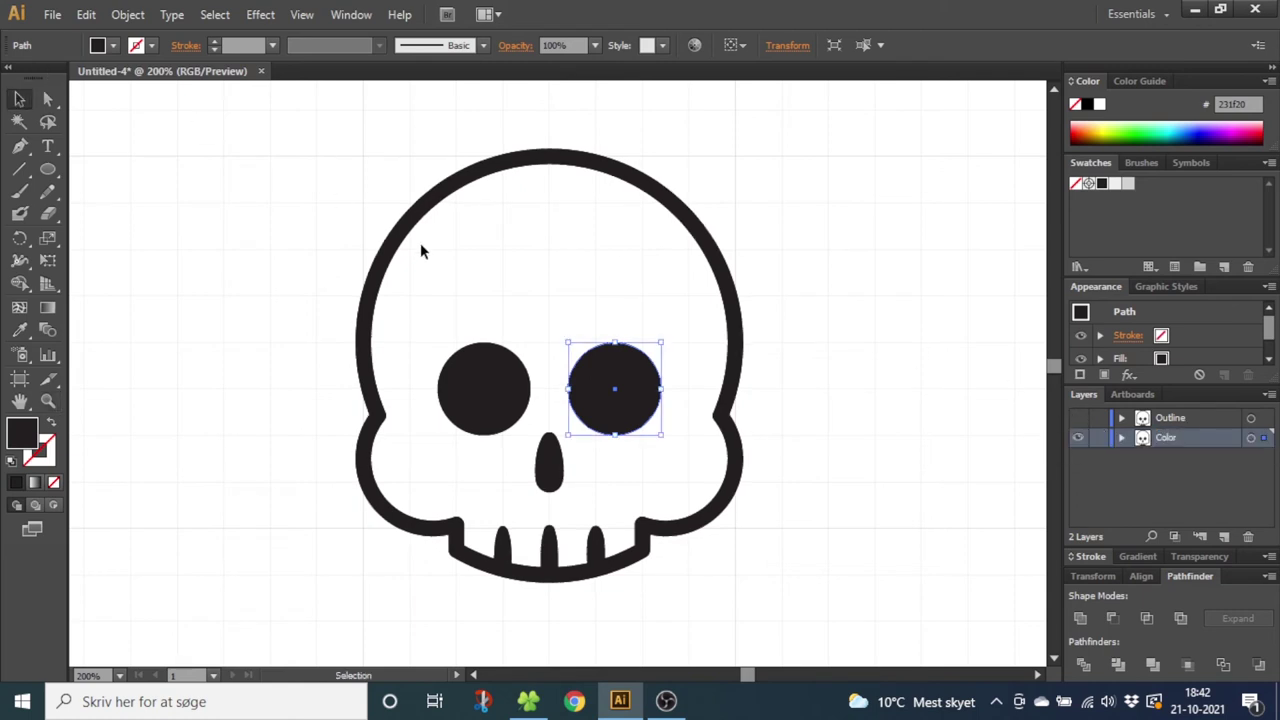
pyautogui.moveTo(464, 280); pyautogui.dragTo(622, 545)
pyautogui.press('Delete')
# Make the skull a strokeless shape filled with light grey #efefef
pyautogui.hotkey('ctrl', 'a')
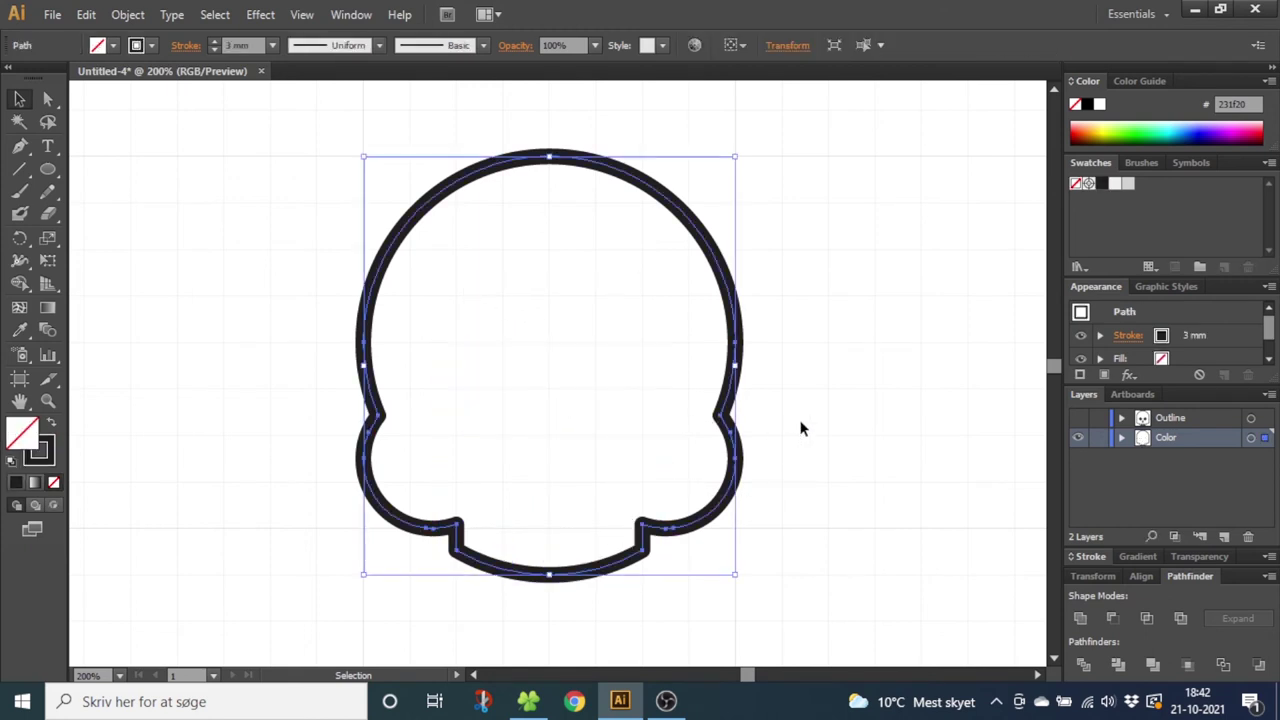
pyautogui.click(52, 428)
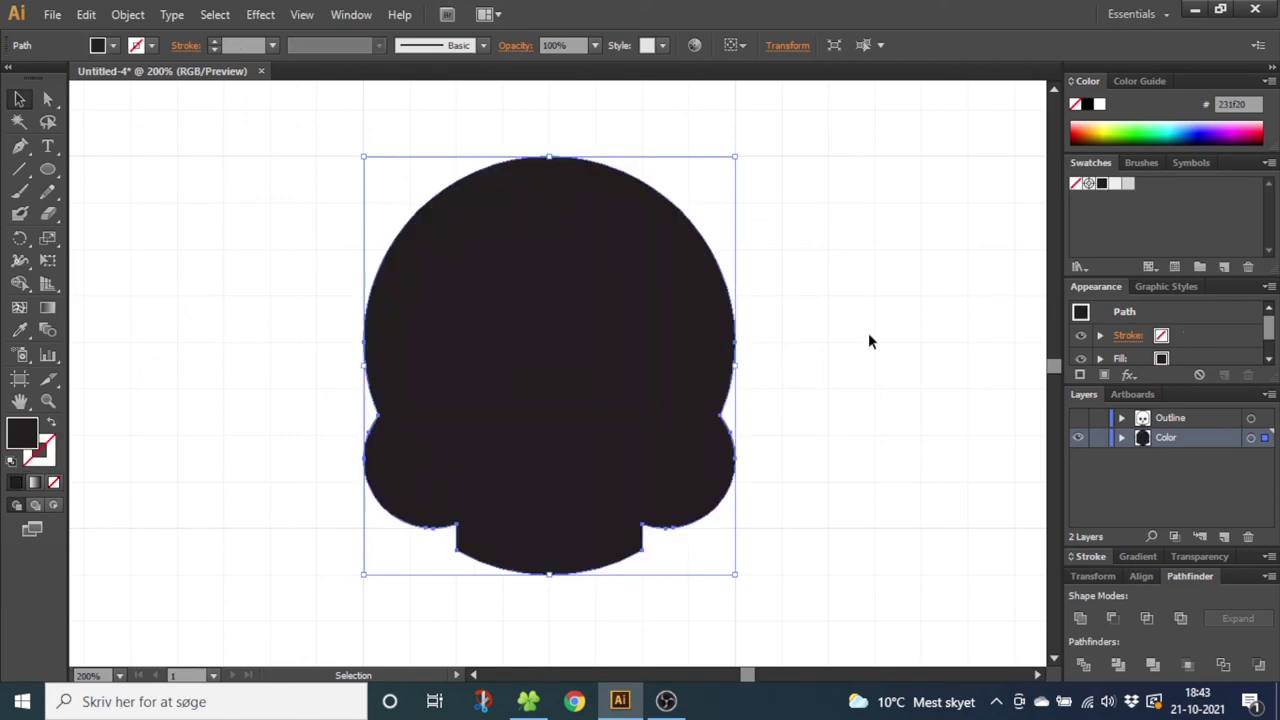
pyautogui.click(1116, 188)
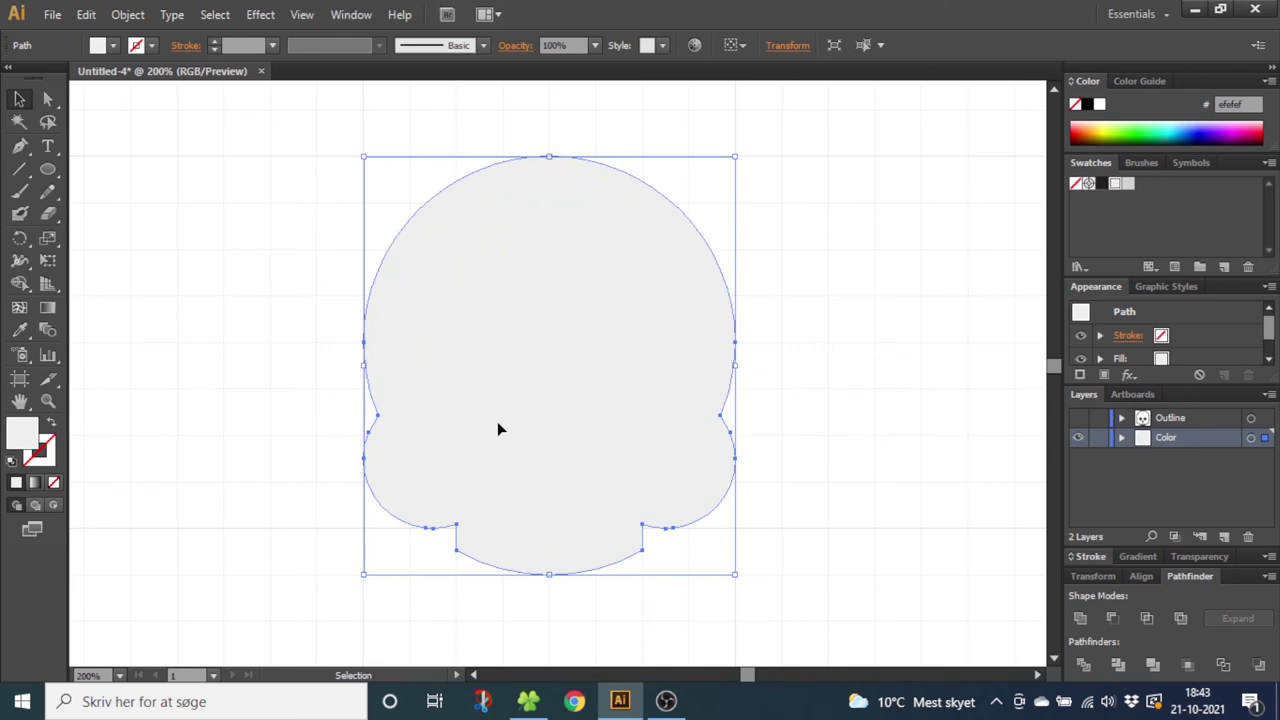
# Copy the grey skull, paste it in front, and nudge the copy to the right
pyautogui.click(86, 14)
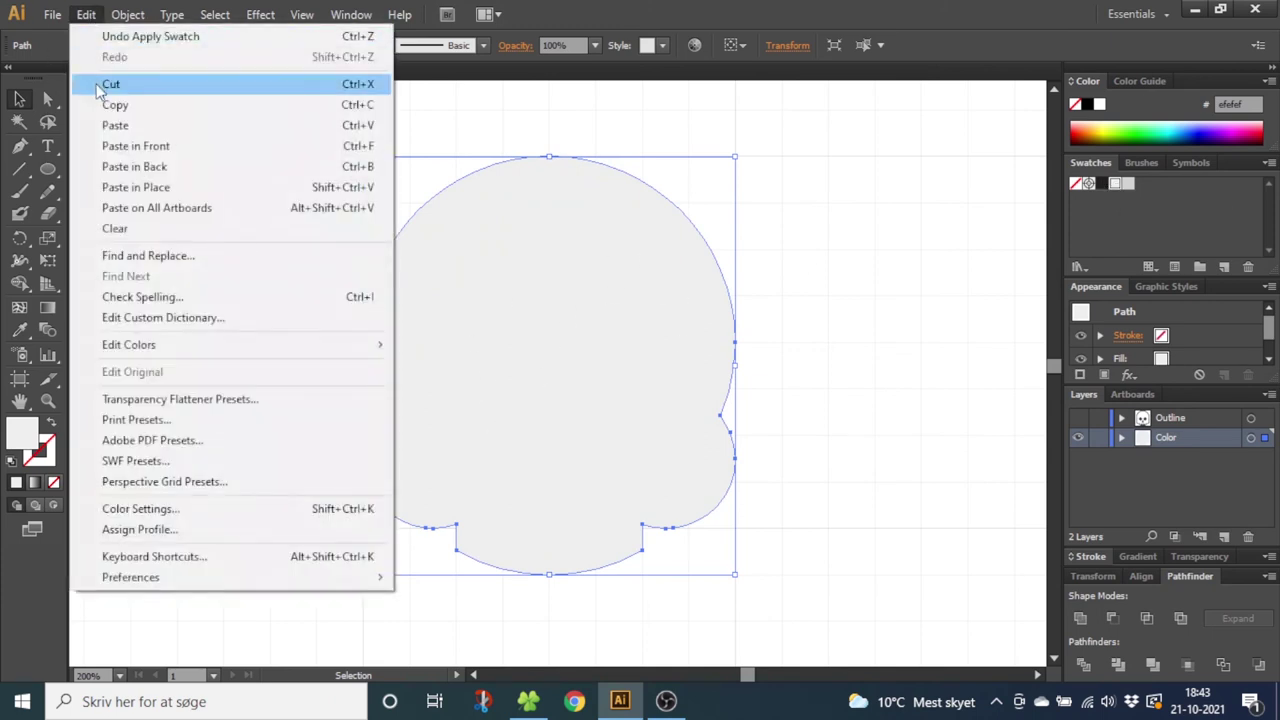
pyautogui.click(116, 106)
pyautogui.click(86, 14)
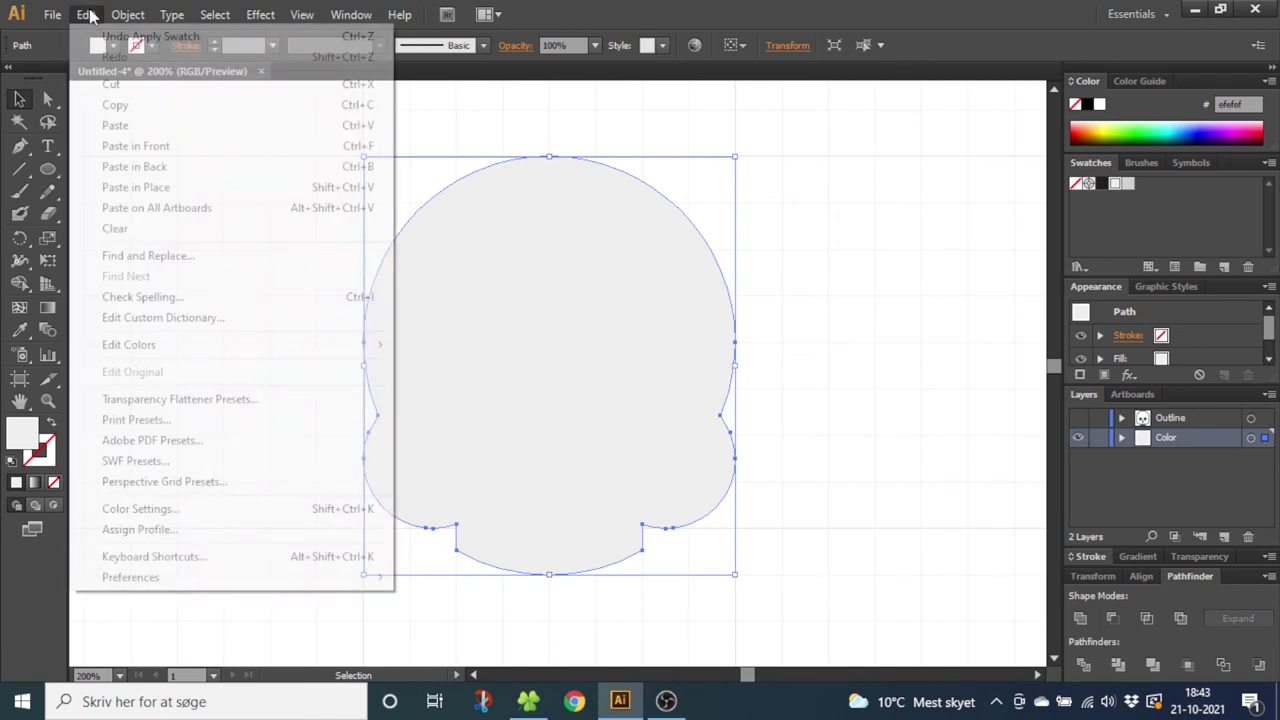
pyautogui.click(128, 145)
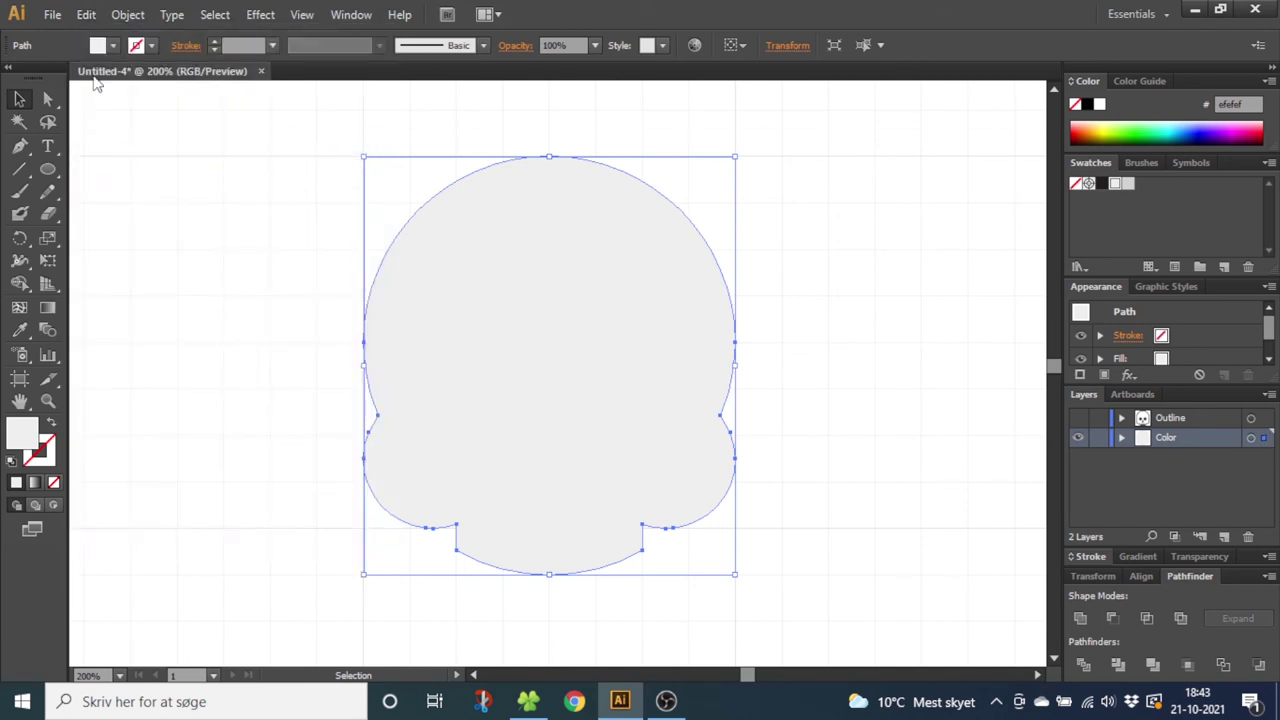
pyautogui.click(86, 14)
pyautogui.click(128, 145)
pyautogui.press('shift')
pyautogui.hotkey('shift', 'Right')
pyautogui.hotkey('shift', 'Right')
pyautogui.hotkey('shift', 'Right')
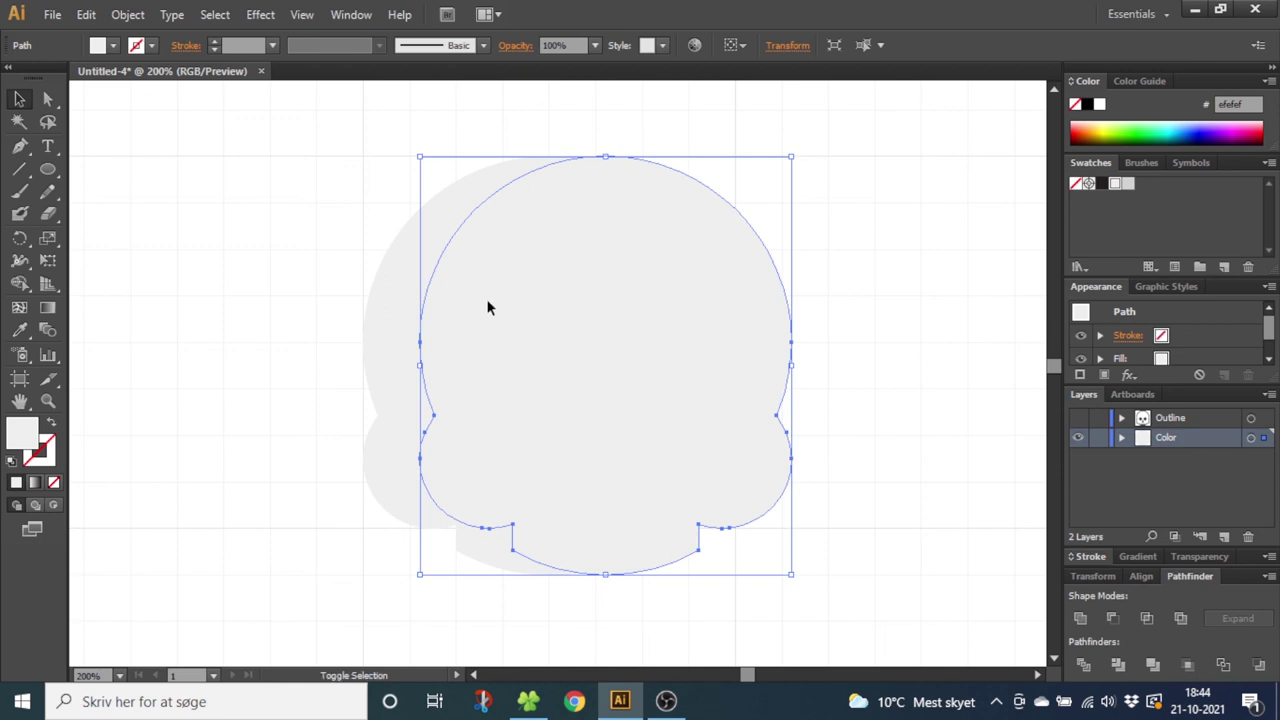
# Split off a left-side crescent with Shape Builder and fill it darker grey #d3d3d3
pyautogui.keyDown('shift'); pyautogui.click(405, 301); pyautogui.keyUp('shift')
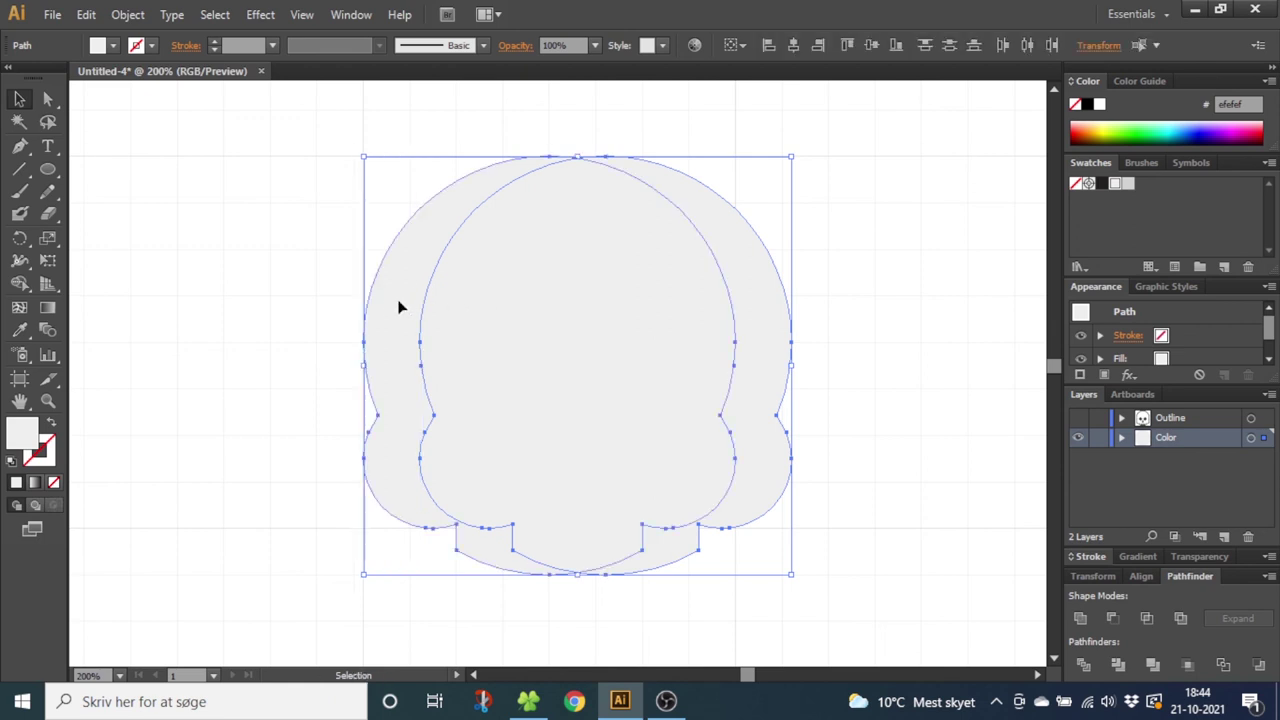
pyautogui.click(22, 284)
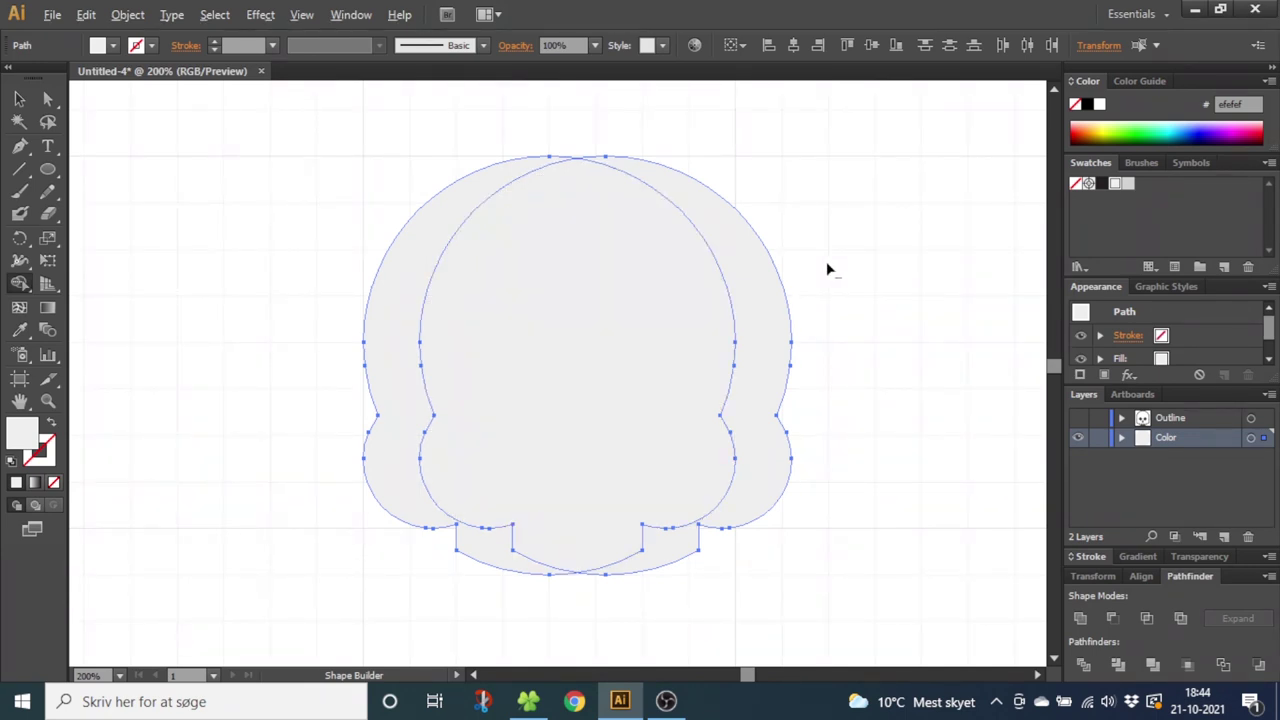
pyautogui.moveTo(827, 266); pyautogui.dragTo(655, 315)
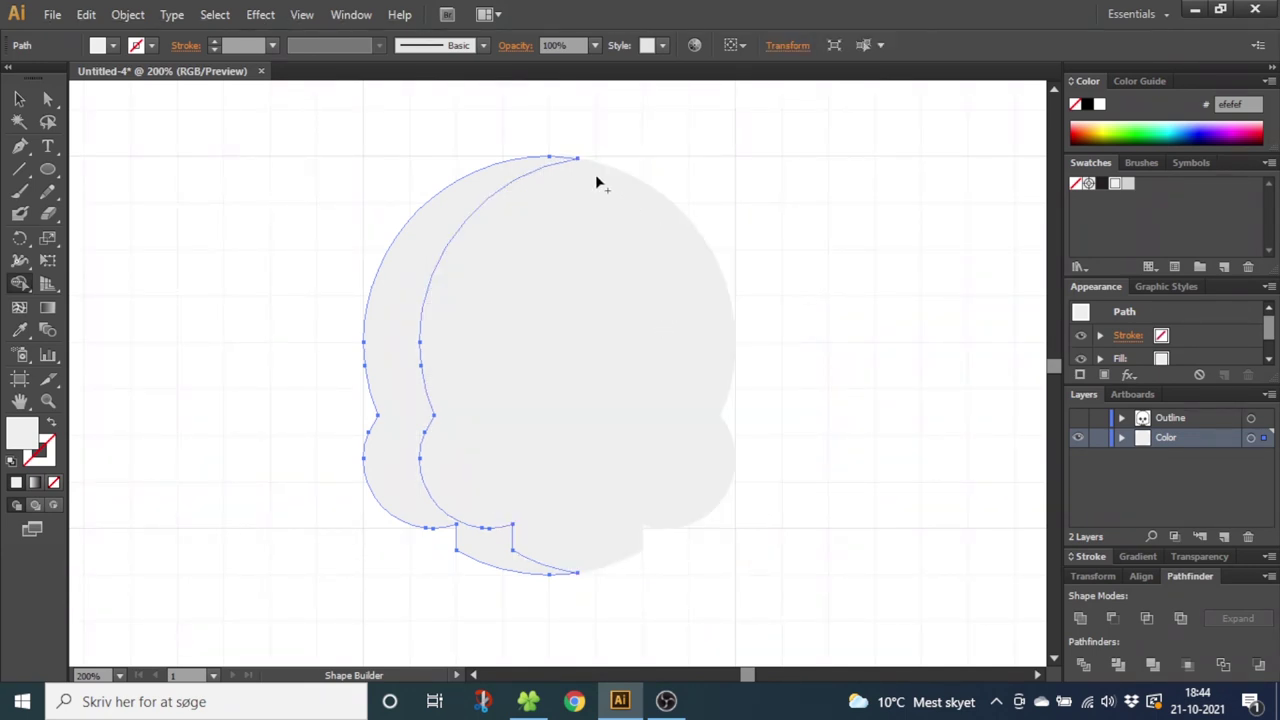
pyautogui.click(20, 99)
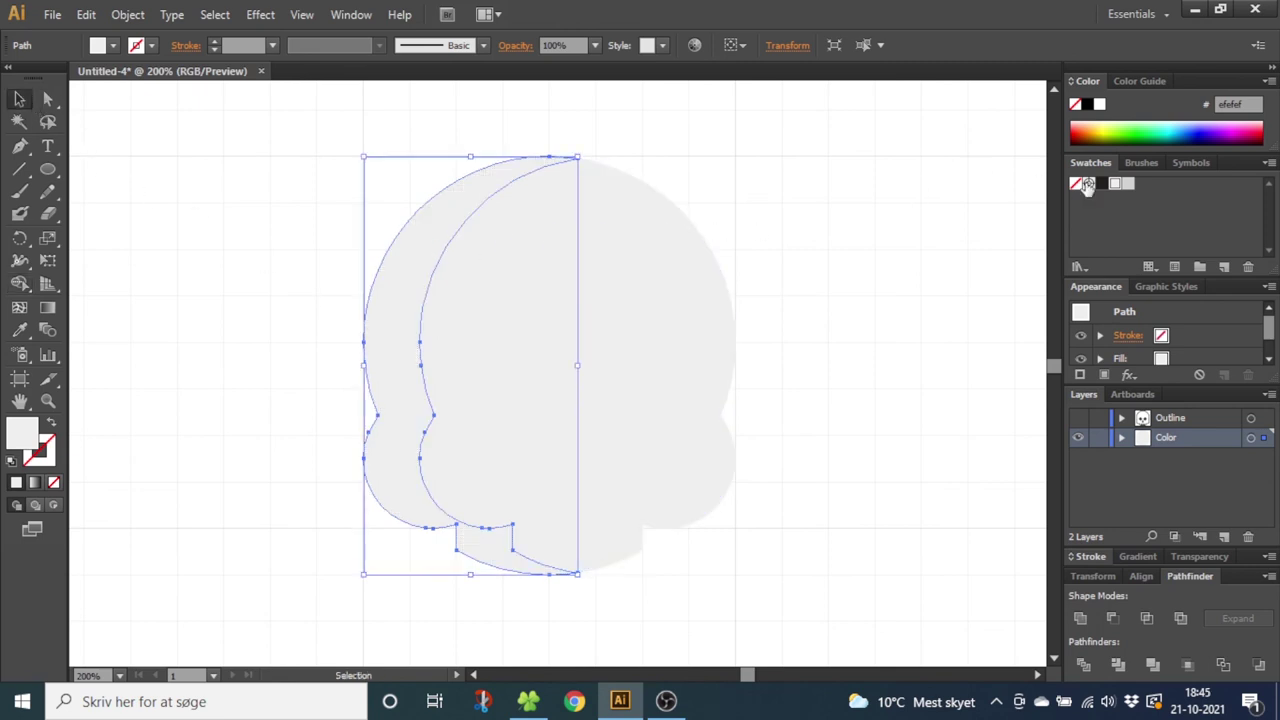
pyautogui.click(1128, 183)
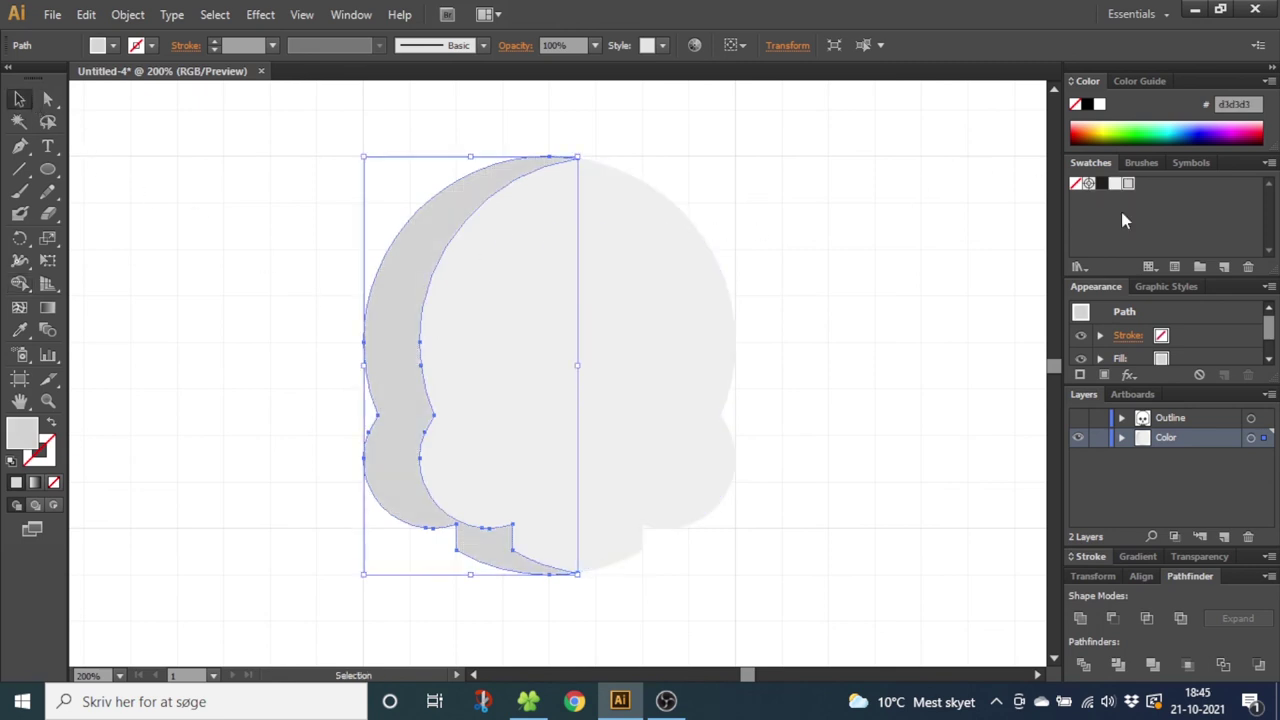
# Make the Outline layer visible again and add the left tooth to the selection
pyautogui.click(1078, 418)
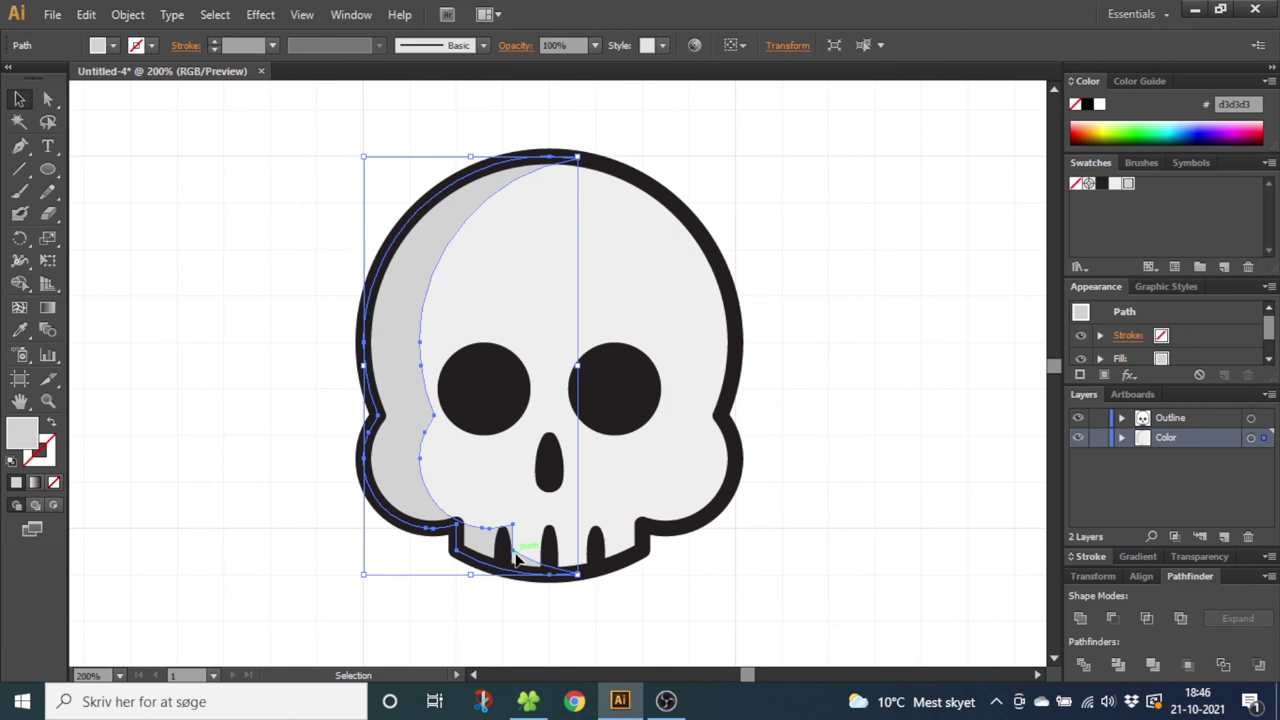
pyautogui.keyDown('shift'); pyautogui.click(507, 549); pyautogui.keyUp('shift')
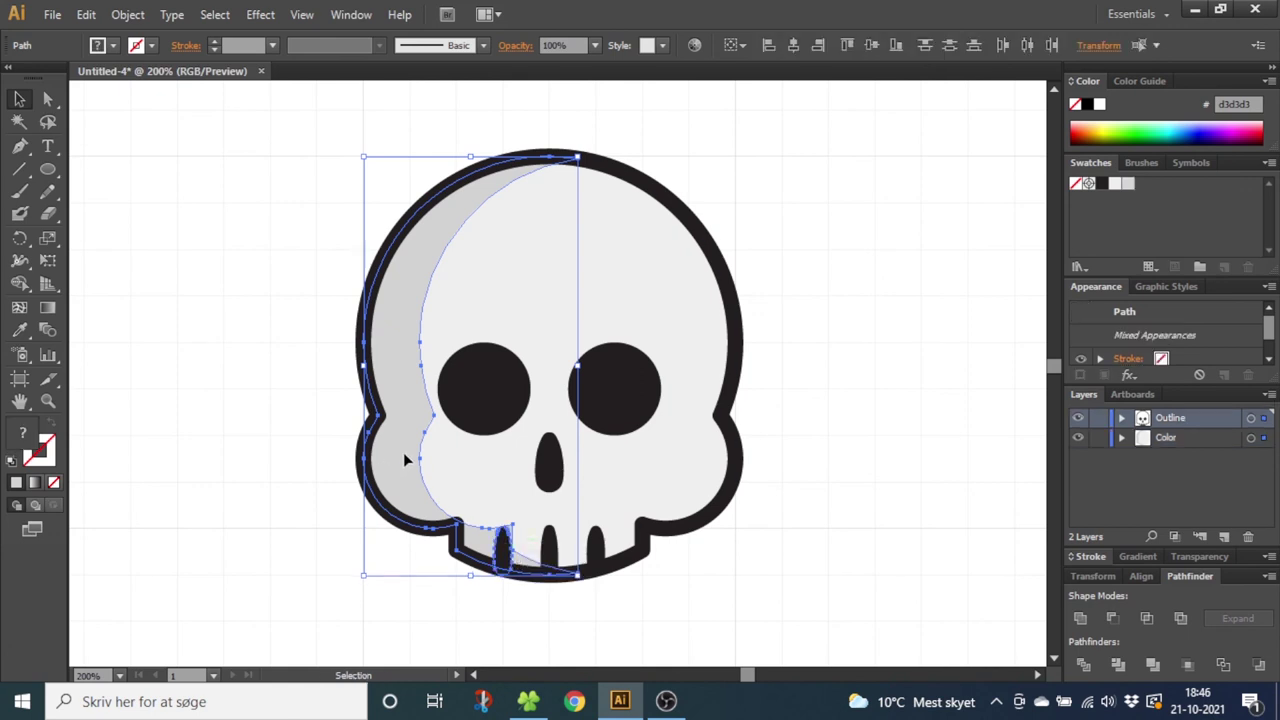
pyautogui.click(19, 283)
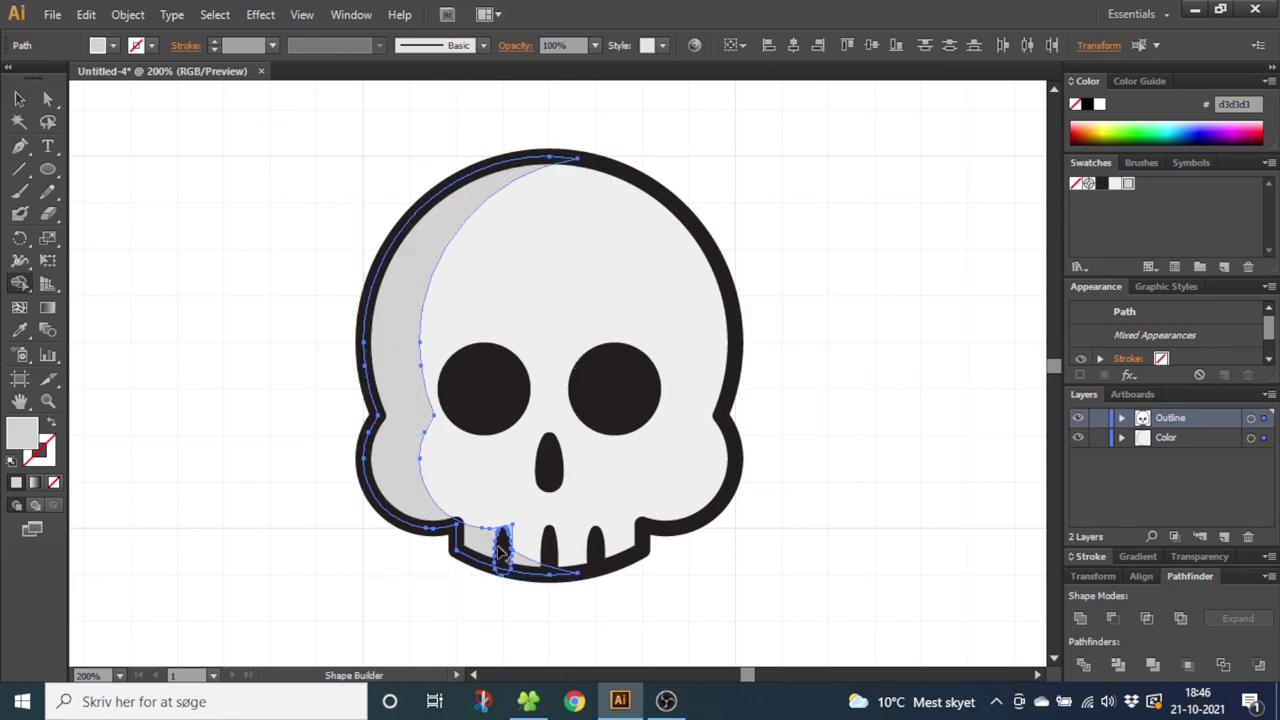